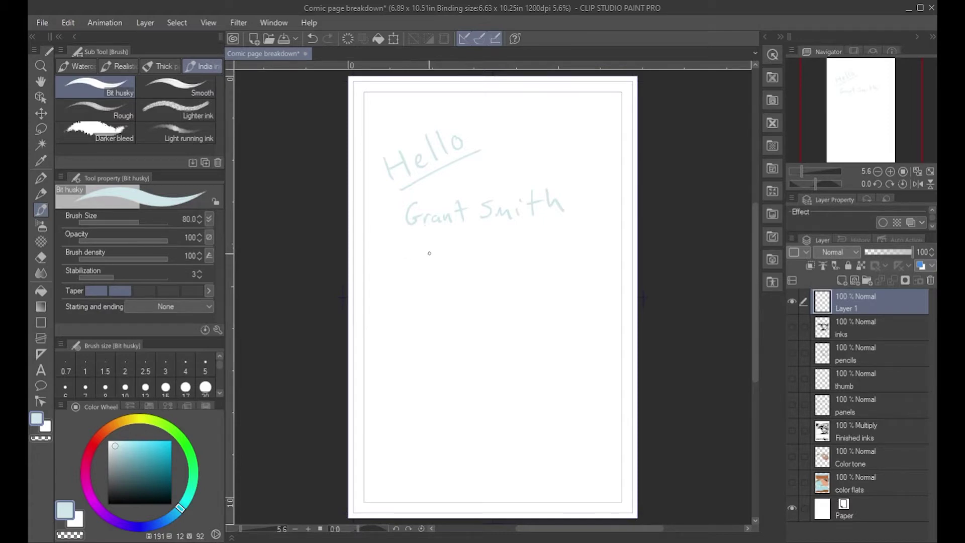
Handwrite "Clip Studio paints" in pale blue below the second line of notes and underline it.
mouse_move(409, 253)
left_mouse_down()
mouse_move(431, 252)
mouse_move(435, 274)
left_mouse_up()
mouse_move(435, 257)
left_mouse_down()
mouse_move(436, 266)
mouse_move(465, 268)
mouse_move(480, 258)
left_mouse_up()
left_click_drag(476, 248, 524, 249)
mouse_move(530, 240)
left_mouse_down()
mouse_move(531, 249)
mouse_move(546, 238)
mouse_move(566, 256)
left_mouse_up()
mouse_move(565, 237)
left_mouse_down()
mouse_move(601, 231)
mouse_move(619, 217)
left_mouse_up()
left_click_drag(627, 213, 628, 227)
left_click_drag(419, 285, 613, 235)
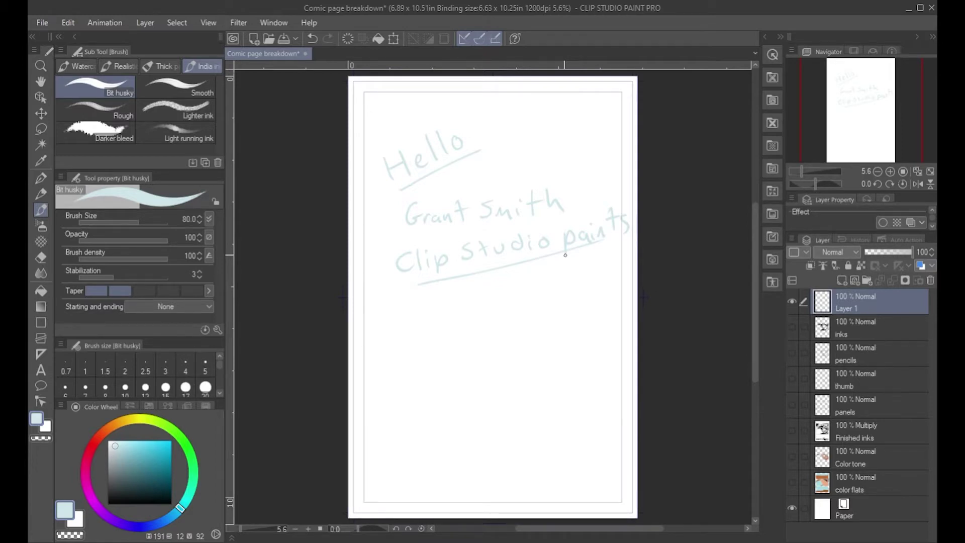
left_click_drag(498, 275, 536, 265)
Handwrite "Photoshop" below the Clip Studio line and underline it.
mouse_move(400, 299)
left_mouse_down()
mouse_move(405, 327)
mouse_move(408, 307)
mouse_move(439, 315)
left_mouse_up()
left_click_drag(442, 304, 460, 314)
left_click_drag(454, 303, 512, 301)
left_click_drag(524, 290, 534, 295)
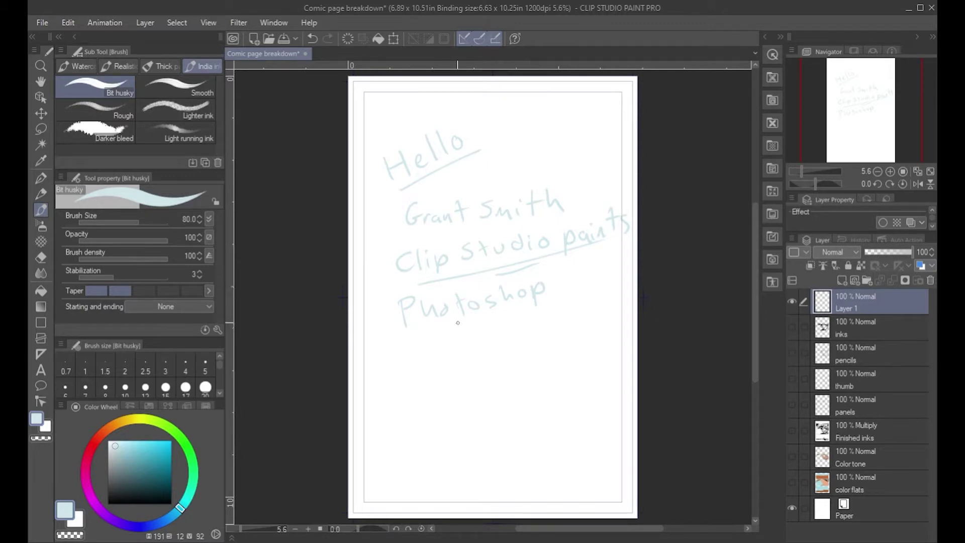
left_click_drag(442, 325, 550, 298)
Handwrite "Krita" below Photoshop and underline it.
mouse_move(413, 341)
left_mouse_down()
mouse_move(418, 374)
mouse_move(417, 358)
mouse_move(439, 370)
mouse_move(465, 350)
mouse_move(472, 364)
left_mouse_up()
mouse_move(490, 326)
left_mouse_down()
mouse_move(489, 352)
mouse_move(508, 338)
mouse_move(506, 347)
mouse_move(529, 353)
left_mouse_up()
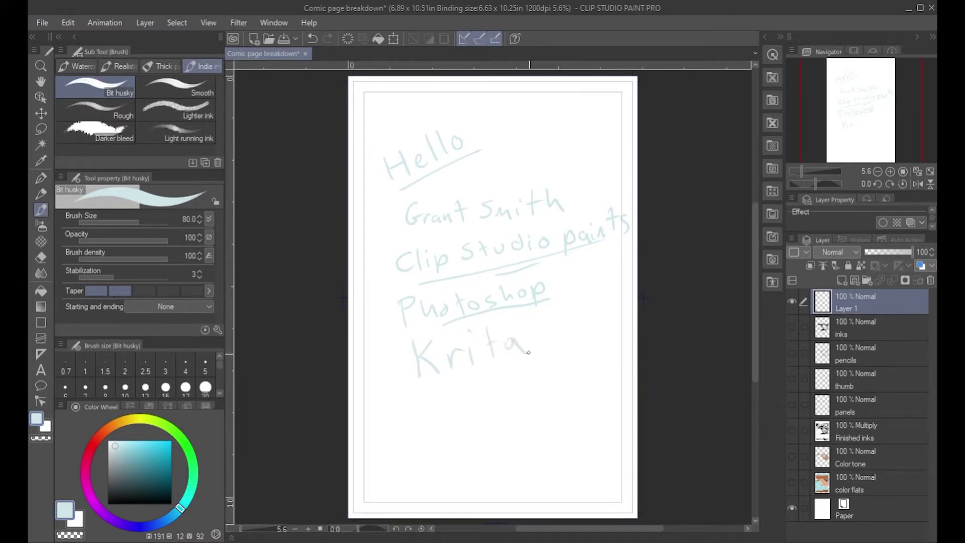
left_click_drag(442, 385, 544, 365)
Handwrite "Pen Paper" below Krita, with two wavy marks and the small notes "pencils" and "inking" beneath it.
mouse_move(397, 400)
left_mouse_down()
mouse_move(406, 433)
mouse_move(418, 410)
mouse_move(435, 425)
mouse_move(479, 418)
left_mouse_up()
mouse_move(477, 394)
left_mouse_down()
mouse_move(525, 420)
mouse_move(579, 370)
left_mouse_up()
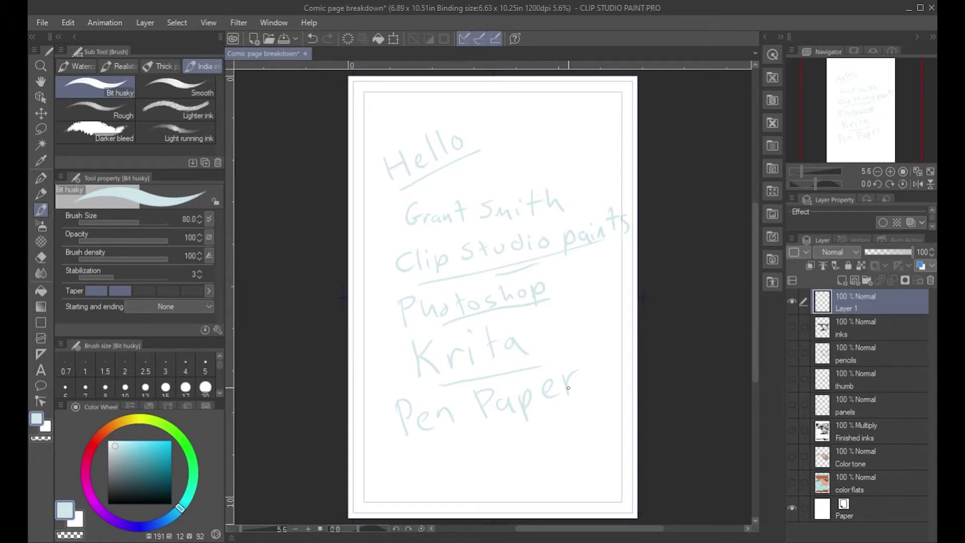
left_click_drag(480, 445, 611, 458)
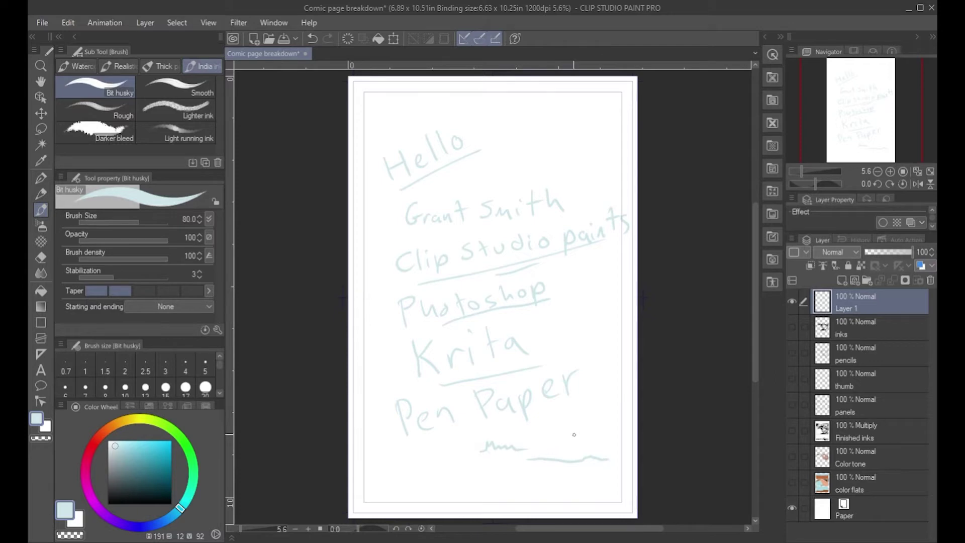
mouse_move(573, 427)
left_mouse_down()
mouse_move(572, 442)
mouse_move(620, 428)
left_mouse_up()
mouse_move(449, 436)
left_mouse_down()
mouse_move(447, 454)
mouse_move(457, 439)
mouse_move(505, 421)
mouse_move(506, 434)
left_mouse_up()
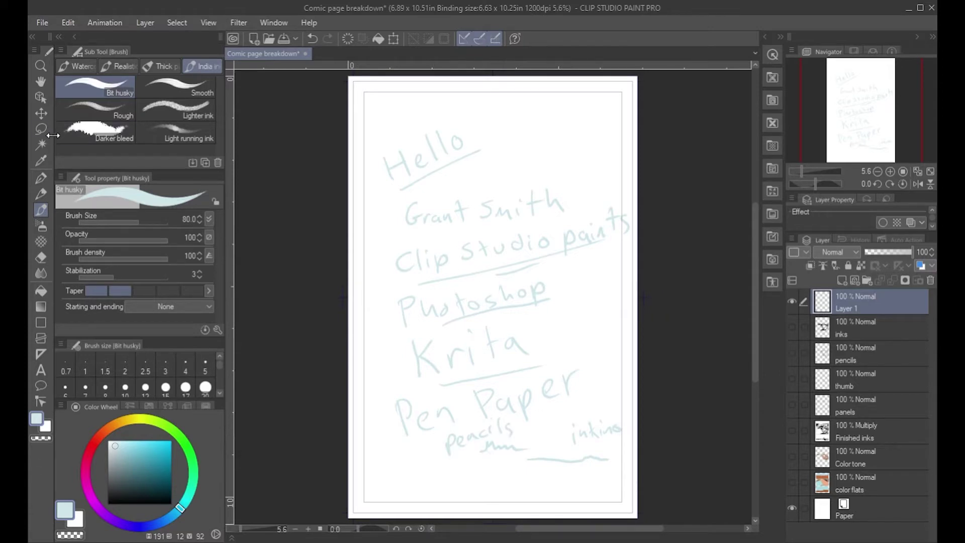
Lasso all the handwritten notes on Layer 1, delete them and clear the selection.
left_click(41, 128)
mouse_move(444, 105)
left_mouse_down()
mouse_move(375, 144)
mouse_move(363, 305)
mouse_move(408, 444)
mouse_move(541, 485)
mouse_move(652, 454)
mouse_move(657, 215)
mouse_move(512, 100)
mouse_move(420, 97)
left_mouse_up()
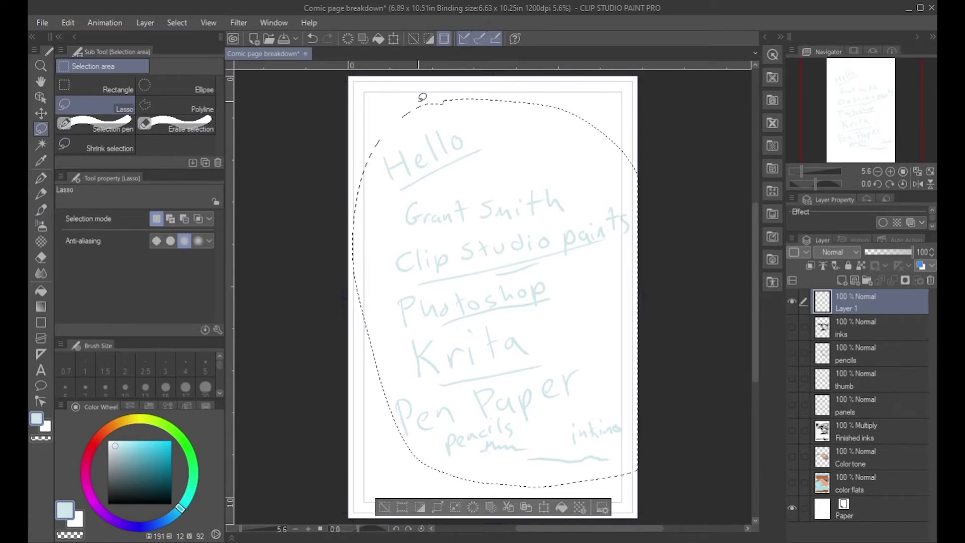
key("Delete")
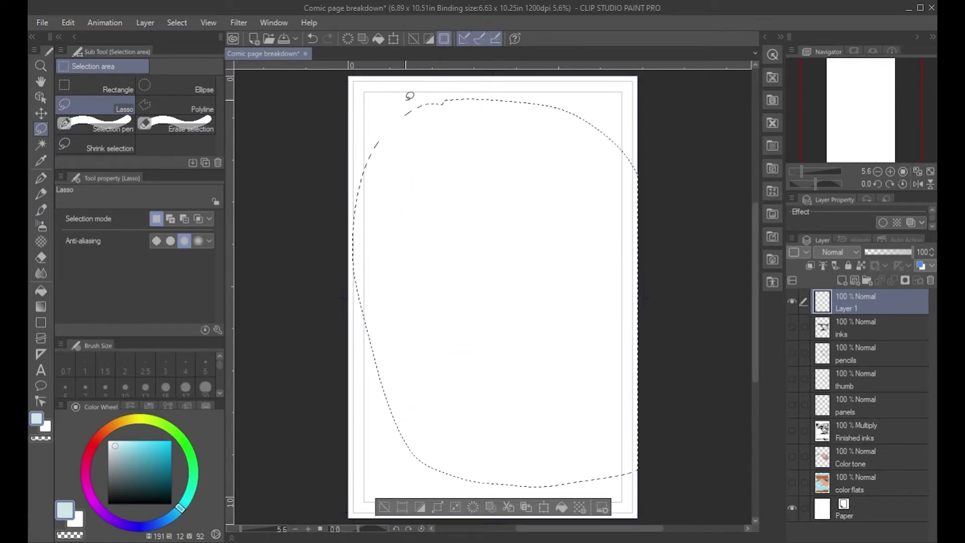
key("ctrl+d")
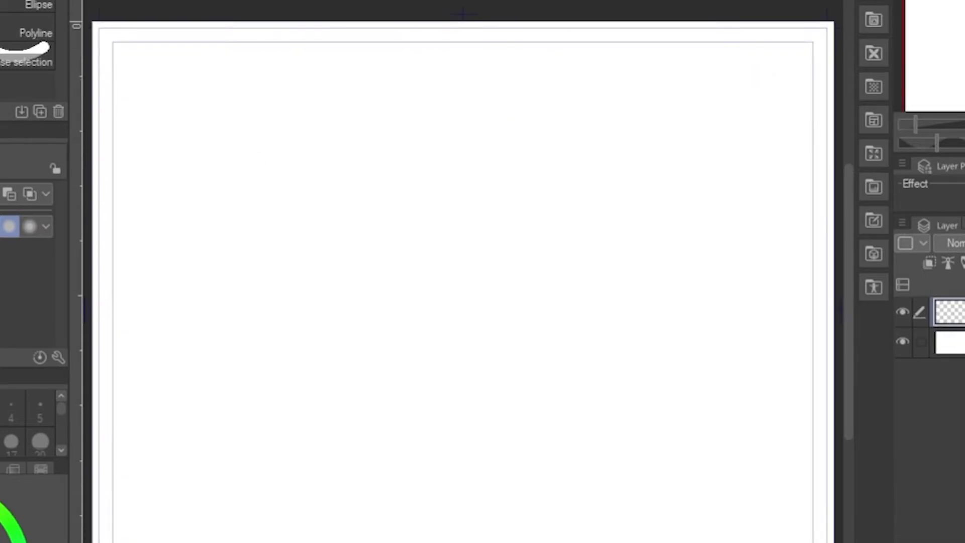
With the pencil, sketch a slanted sheet split by a centre fold and number its halves 1 and 2.
key("p")
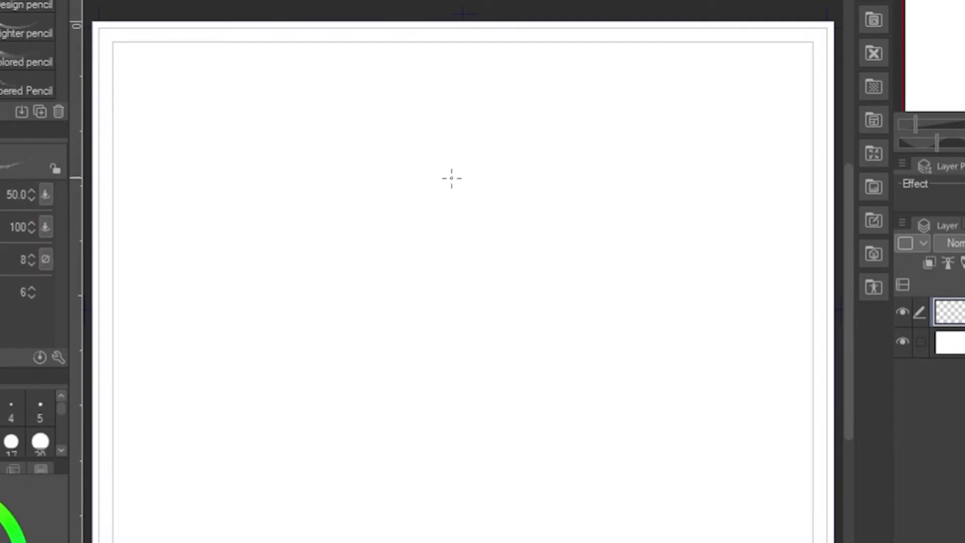
left_click_drag(415, 128, 425, 247)
mouse_move(396, 120)
left_mouse_down()
mouse_move(332, 161)
mouse_move(353, 254)
mouse_move(536, 243)
mouse_move(511, 124)
mouse_move(418, 121)
left_mouse_up()
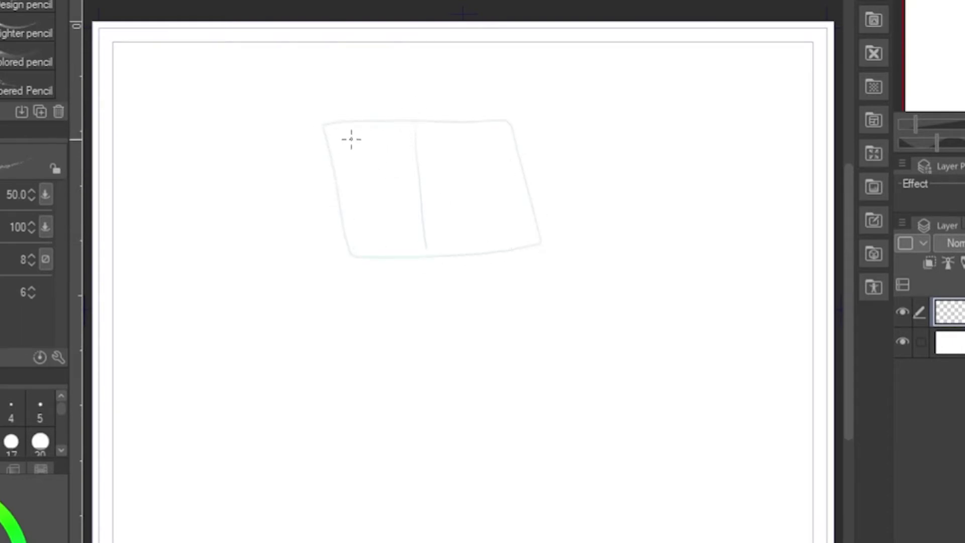
left_click_drag(349, 139, 349, 153)
left_click_drag(435, 142, 453, 150)
Sketch a second folded sheet below the first and number its halves 3 and 4.
mouse_move(402, 305)
left_mouse_down()
mouse_move(405, 415)
mouse_move(565, 425)
mouse_move(604, 397)
mouse_move(614, 292)
mouse_move(407, 301)
left_mouse_up()
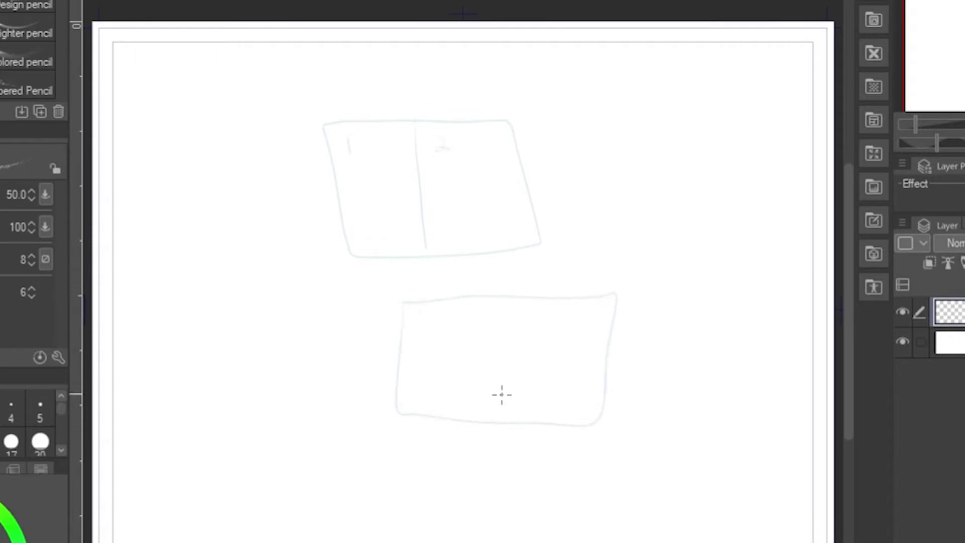
left_click_drag(501, 304, 498, 409)
mouse_move(419, 315)
left_mouse_down()
mouse_move(428, 322)
mouse_move(422, 338)
left_mouse_up()
left_click_drag(522, 314, 537, 338)
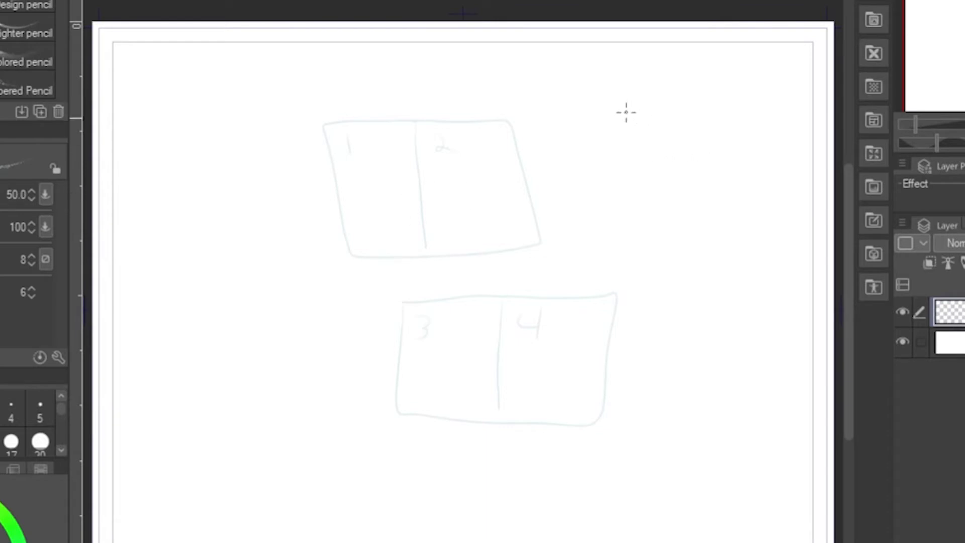
Sketch a partly opened booklet beside the sheets and number its front page 1 and inner page 3.
left_click_drag(628, 115, 626, 251)
mouse_move(625, 106)
left_mouse_down()
mouse_move(731, 167)
mouse_move(711, 306)
mouse_move(625, 249)
left_mouse_up()
mouse_move(629, 106)
left_mouse_down()
mouse_move(747, 115)
mouse_move(750, 266)
mouse_move(724, 272)
left_mouse_up()
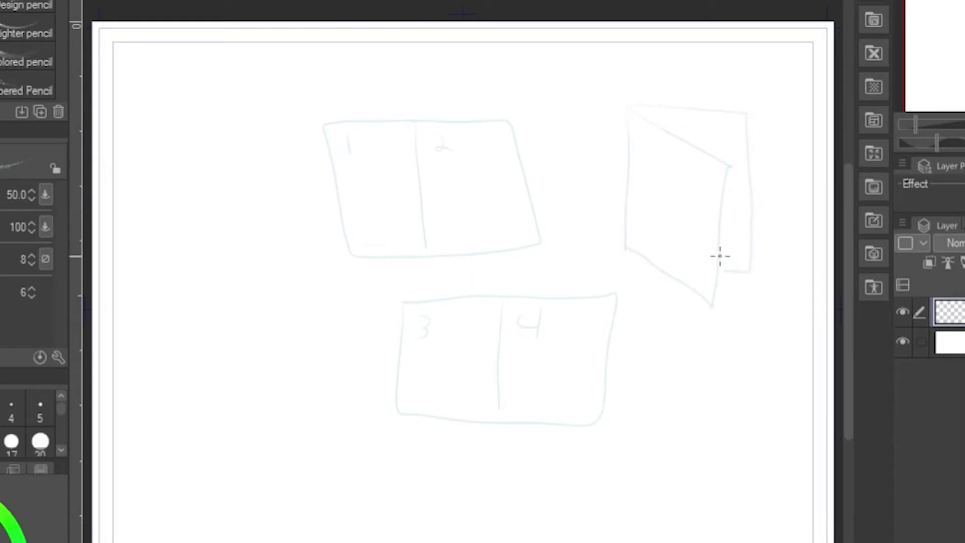
left_click_drag(707, 168, 707, 185)
left_click_drag(740, 145, 719, 147)
Cross out the original page numbers 1, 2, 3 and 4 on the two sheets.
left_click_drag(348, 134, 351, 148)
left_click_drag(434, 137, 444, 151)
left_click_drag(420, 330, 441, 327)
left_click_drag(526, 312, 554, 325)
Renumber the upper sheet's halves 4 and 1 and draw arrows from them to the booklet.
left_click_drag(388, 137, 393, 152)
left_click_drag(491, 132, 493, 143)
mouse_move(520, 149)
left_mouse_down()
mouse_move(666, 168)
mouse_move(662, 157)
mouse_move(659, 179)
left_mouse_up()
mouse_move(399, 126)
left_mouse_down()
mouse_move(502, 67)
mouse_move(650, 65)
mouse_move(694, 93)
mouse_move(676, 92)
mouse_move(699, 89)
left_mouse_up()
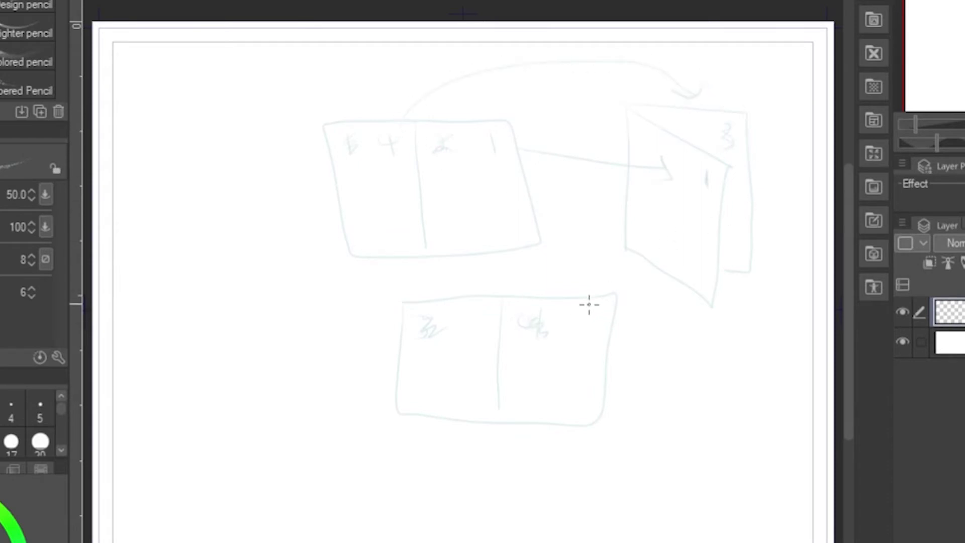
Renumber the lower sheet's halves 2 and 3, draw arrows from them to the booklet, and retrace the upper sheet's fold.
left_click_drag(586, 312, 591, 344)
mouse_move(475, 315)
left_mouse_down()
mouse_move(491, 336)
mouse_move(688, 337)
mouse_move(722, 288)
left_mouse_up()
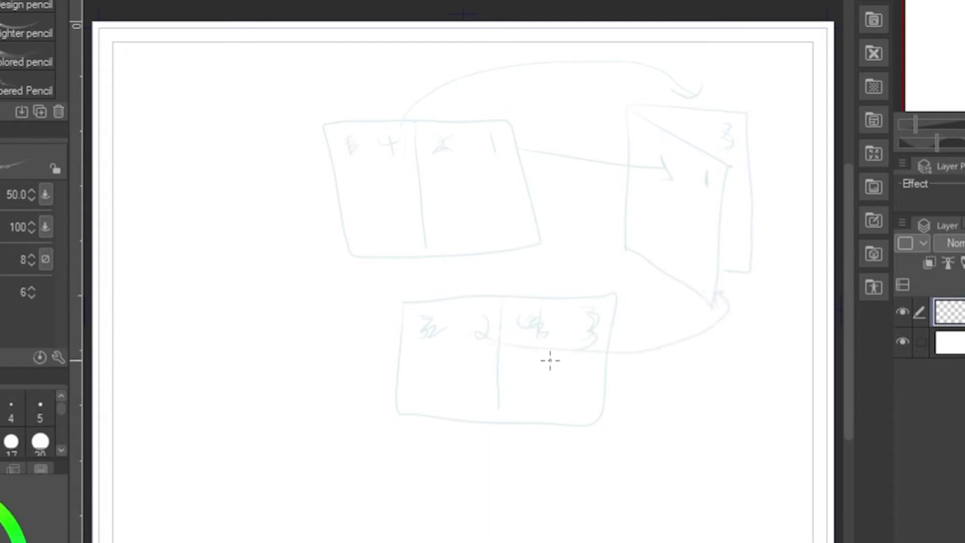
mouse_move(596, 327)
left_mouse_down()
mouse_move(759, 259)
mouse_move(738, 228)
mouse_move(749, 245)
left_mouse_up()
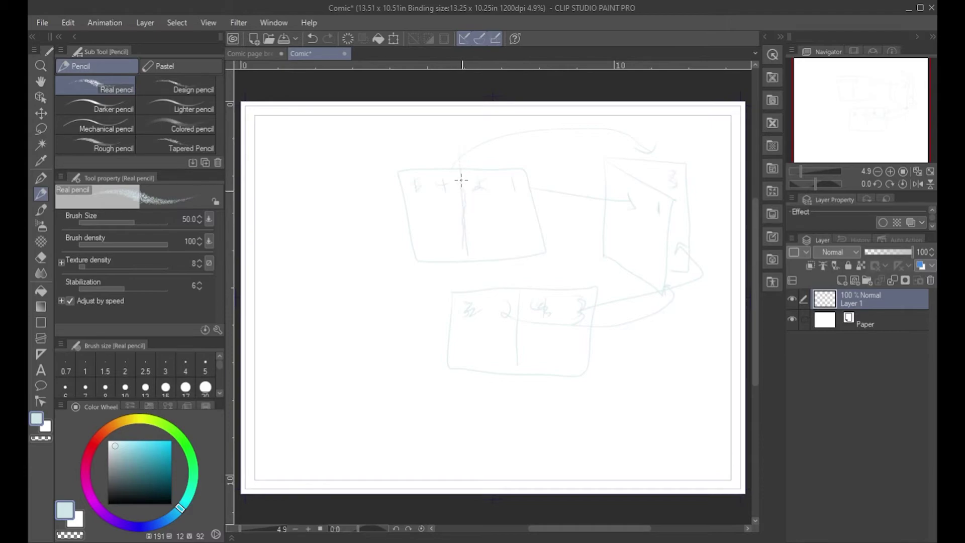
left_click_drag(458, 183, 470, 289)
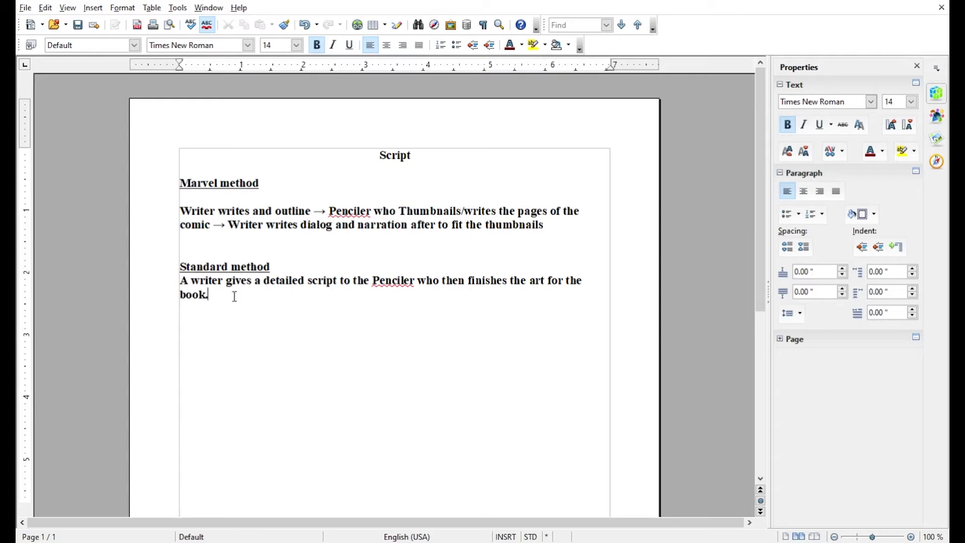
In the Script text document, add the headings "Page 1" and "Panel 1" below the Standard method paragraph.
key("Return")
key("Return")
type("Pafge")
key("BackSpace")
key("BackSpace")
key("BackSpace")
type("ge 1")
key("Return")
type("Panel 1")
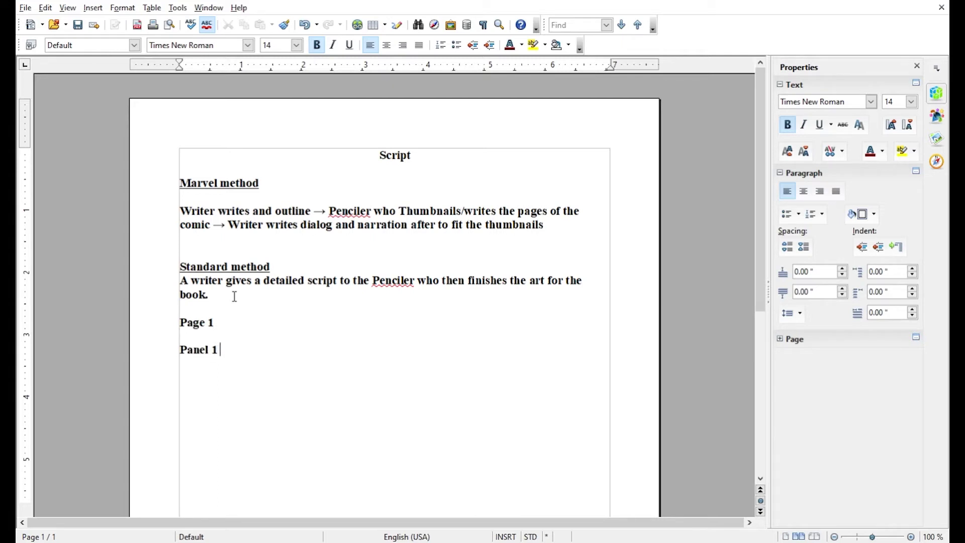
Add the label "Description :" on the line under Panel 1.
key("Return")
key("BackSpace")
key("Return")
type("Description =")
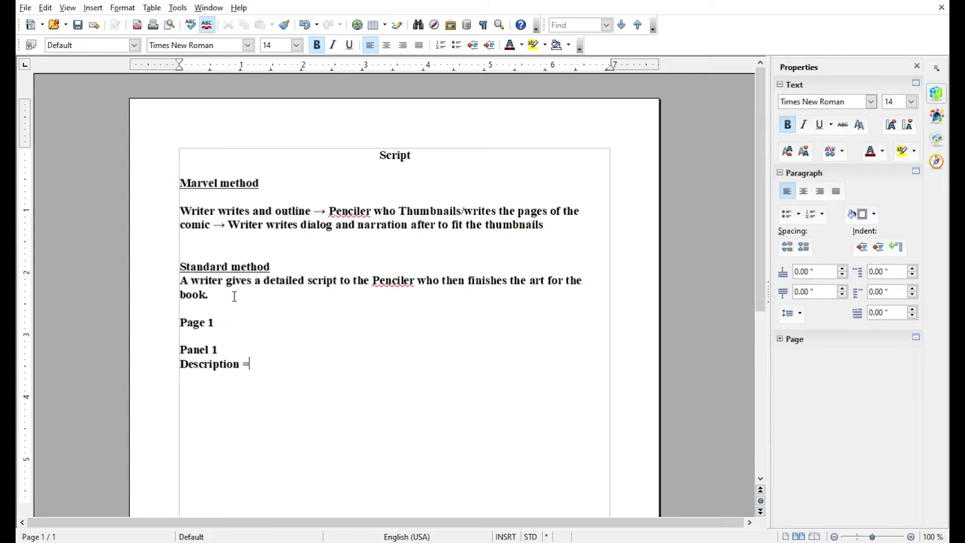
key("BackSpace")
type(":")
Write the panel description "Man walks in a store wearing a chicken costume." under the Description label.
key("Return")
type("Man walkd")
key("BackSpace")
type("s in")
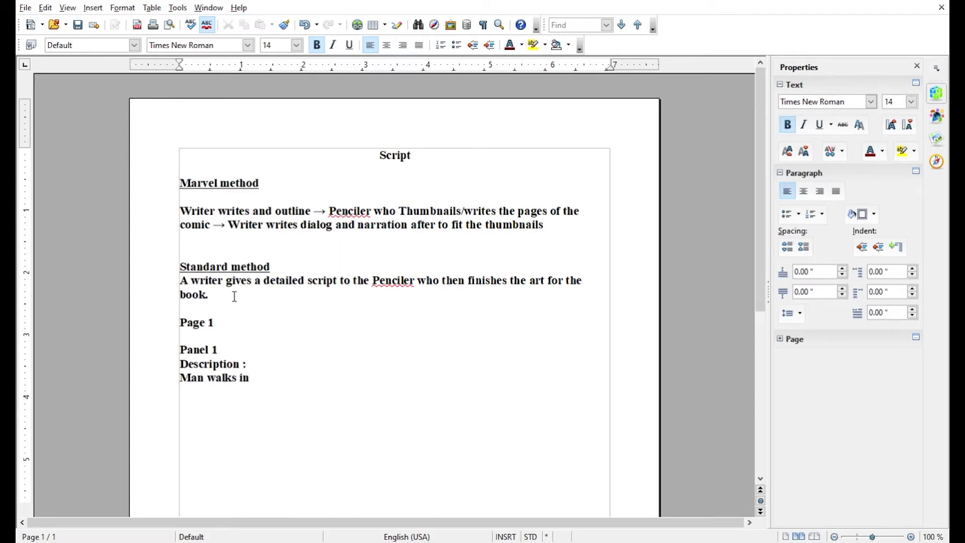
type(" wearing a")
key("Left")
key("Left")
key("Left")
key("Left")
key("Left")
key("Left")
key("Left")
key("Left")
key("Left")
key("Left")
type("a store")
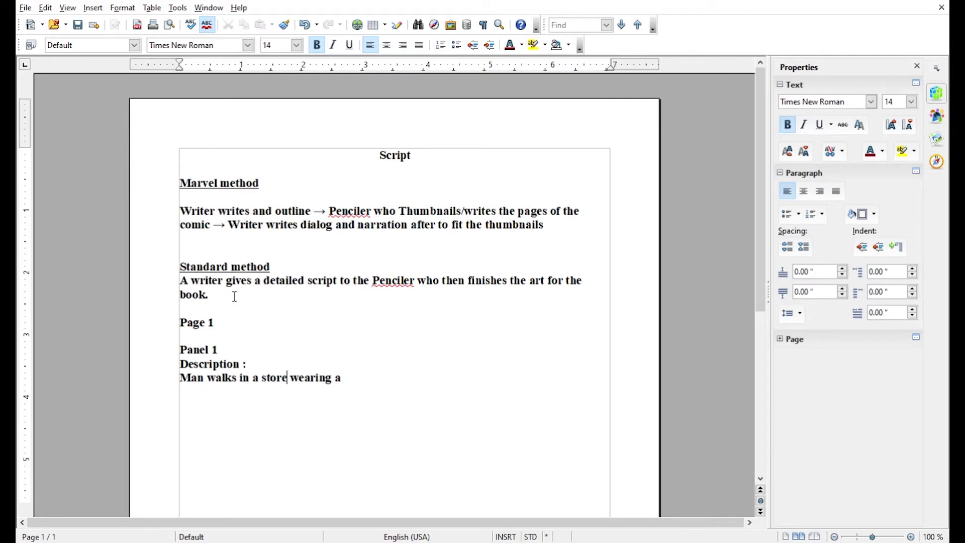
key("Home")
key("Down")
key("Left")
type("chicken costume.")
key("Return")
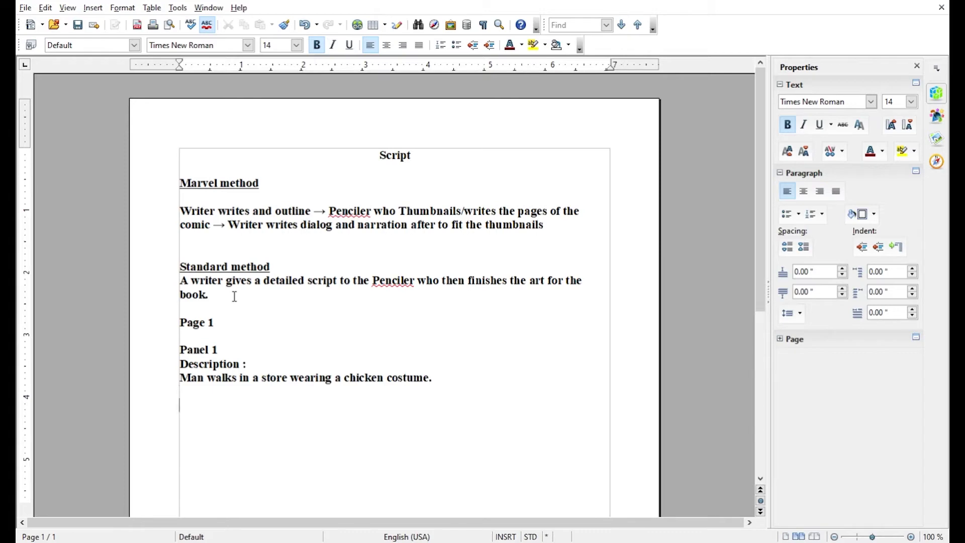
Add a "Dialog" label with the line "Chicken mans : Give me all your clucking money!!" below the description.
key("Return")
type("Dialog :")
key("BackSpace")
key("BackSpace")
key("Return")
type("Chicken man")
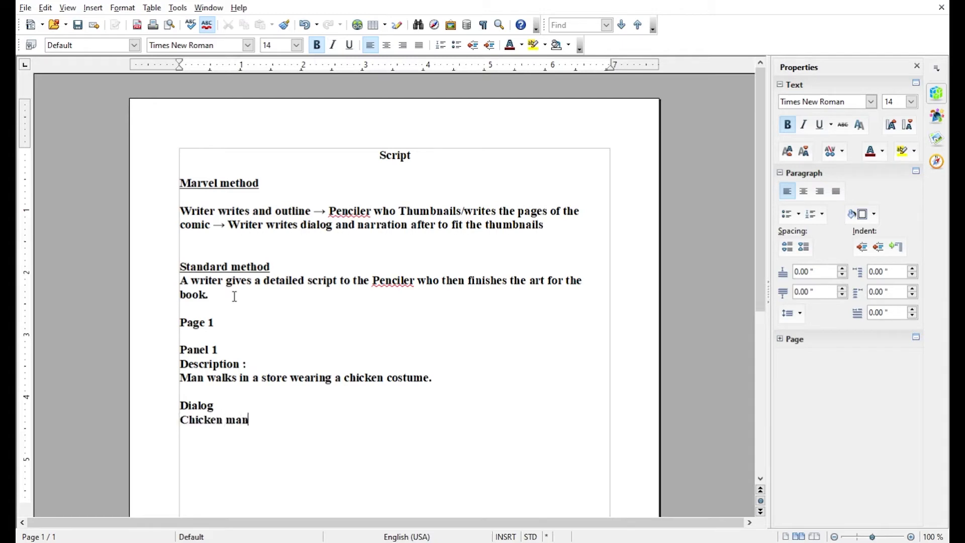
type("s : Give me all ")
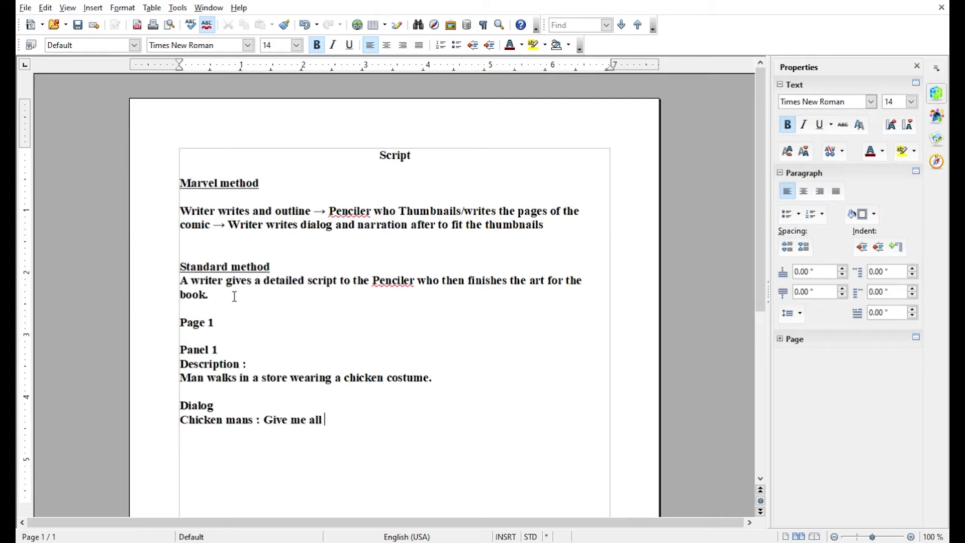
type("your clucking ")
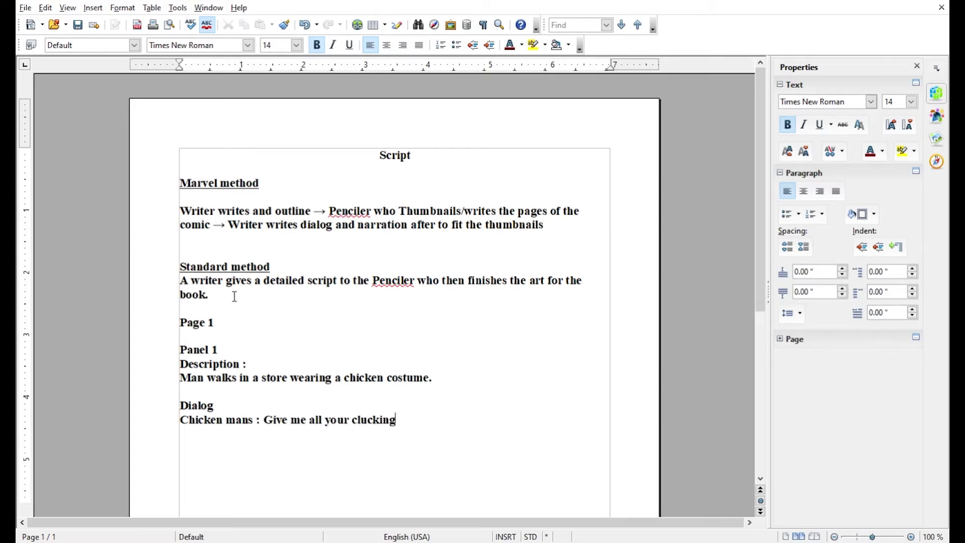
type("money!!")
Add a "Narration" label below the dialog with the text "Chicago year 2020".
key("Return")
key("Return")
type("Narration ")
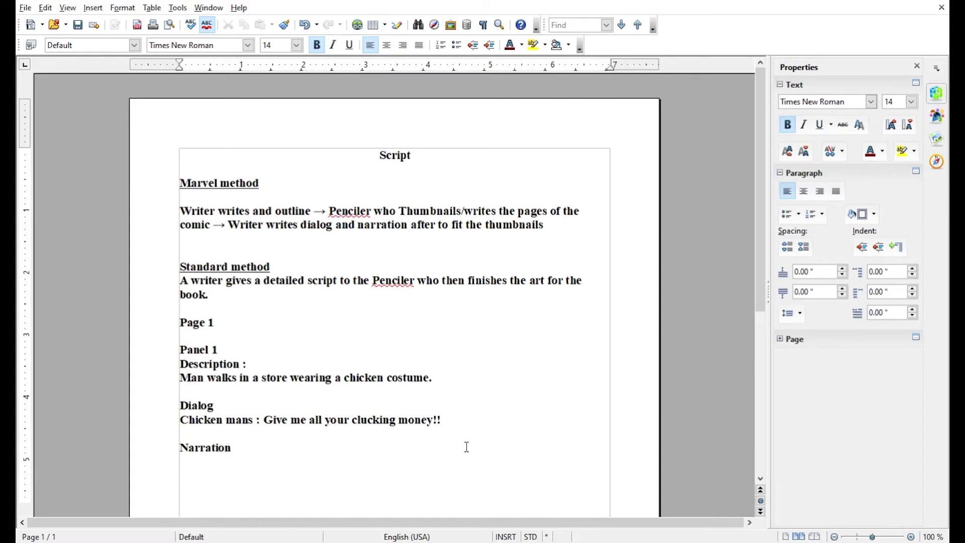
type("Chicago")
type("year 23")
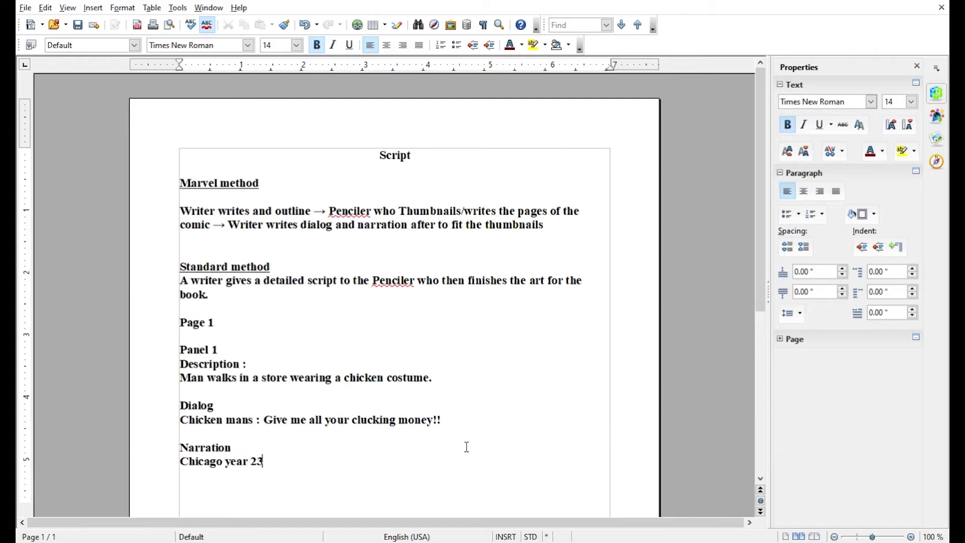
type("021")
key("BackSpace")
key("BackSpace")
key("BackSpace")
key("BackSpace")
type("20")
key("BackSpace")
key("BackSpace")
type("020")
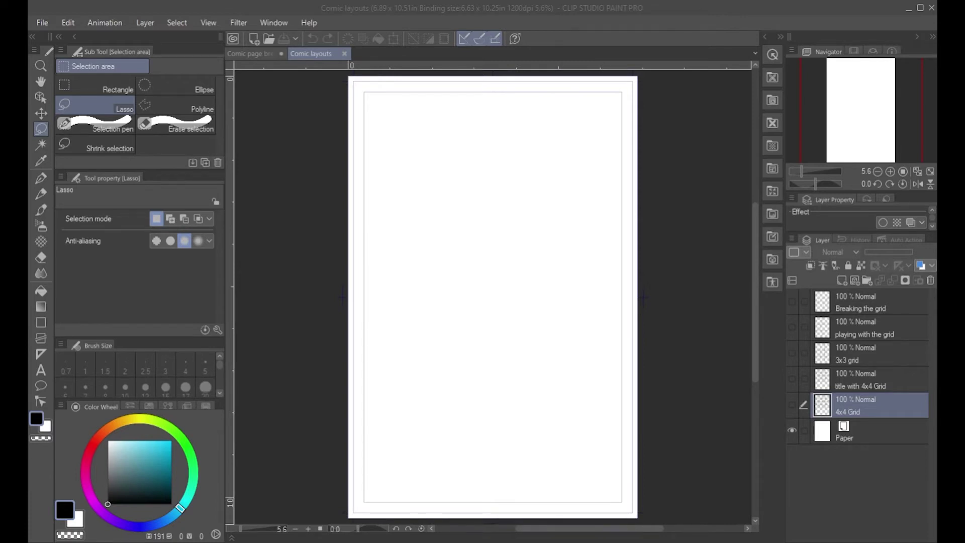
In the Comic layouts file in Clip Studio Paint, show and hide the 4x4 Grid, title with 4x4 Grid and 3x3 grid layers in turn.
left_click(792, 405)
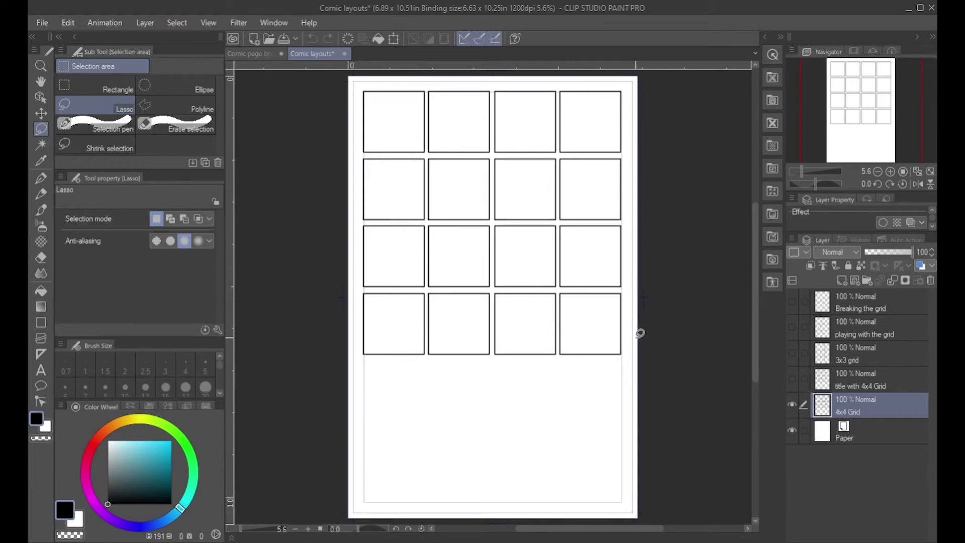
left_click(792, 404)
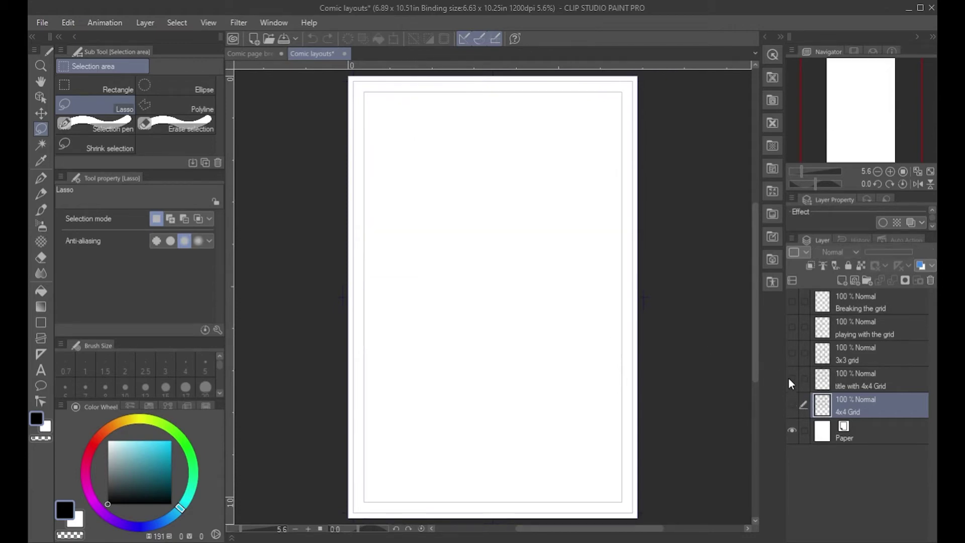
left_click(792, 380)
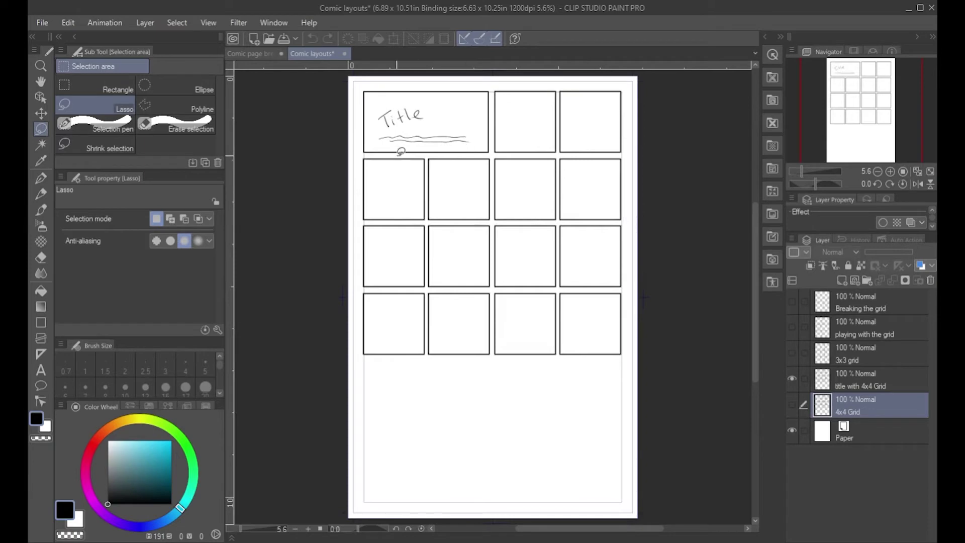
left_click(792, 378)
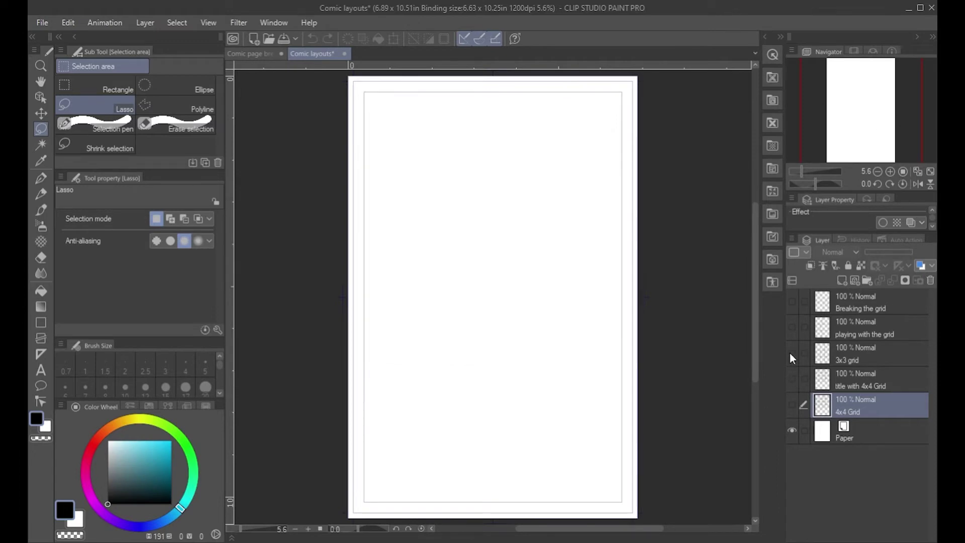
left_click(792, 353)
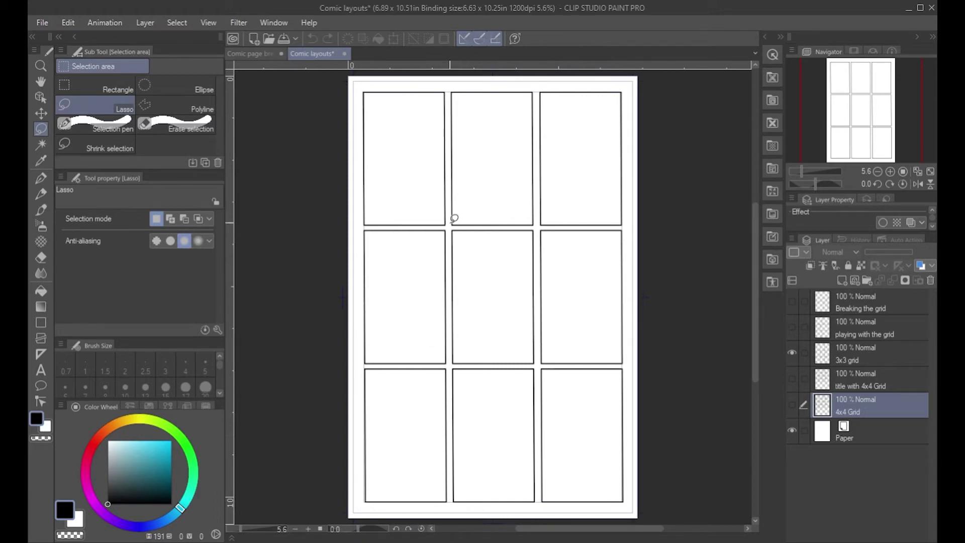
left_click(793, 350)
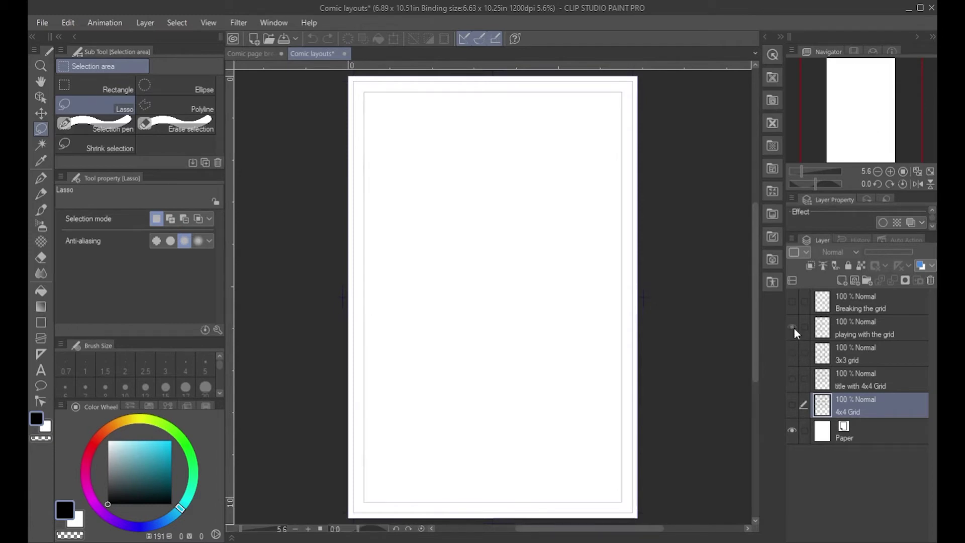
Show the playing with the grid layer and compare it with the 3x3 grid layer overlaid.
left_click(793, 327)
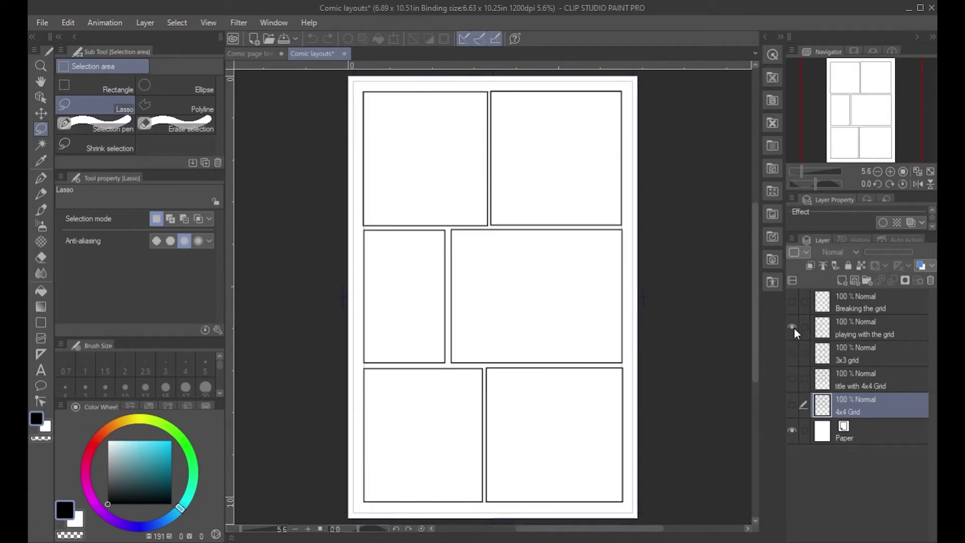
left_click(792, 353)
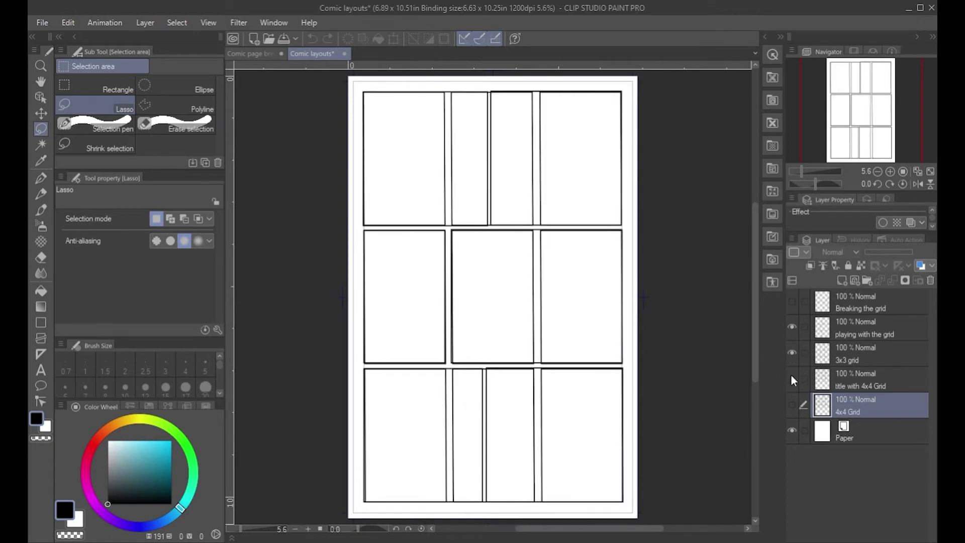
left_click(792, 327)
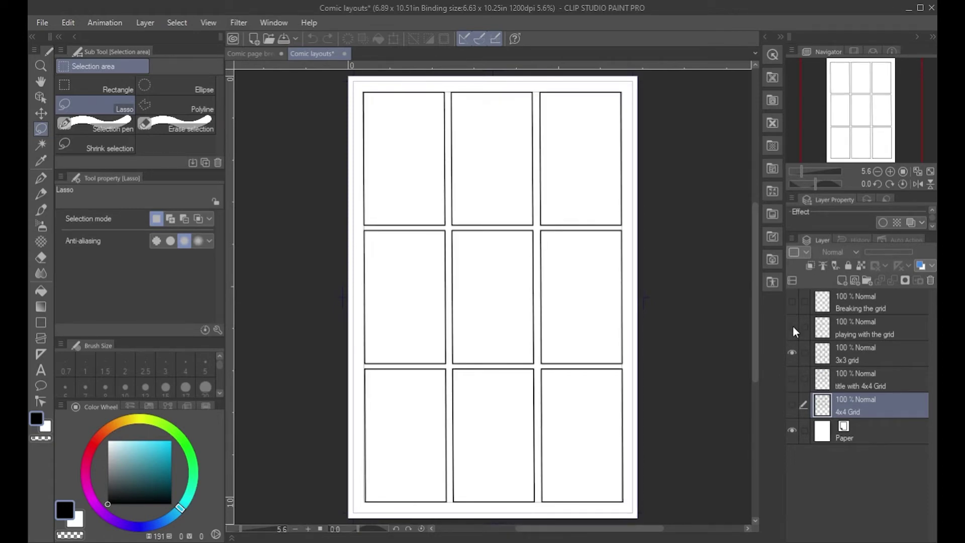
left_click(792, 327)
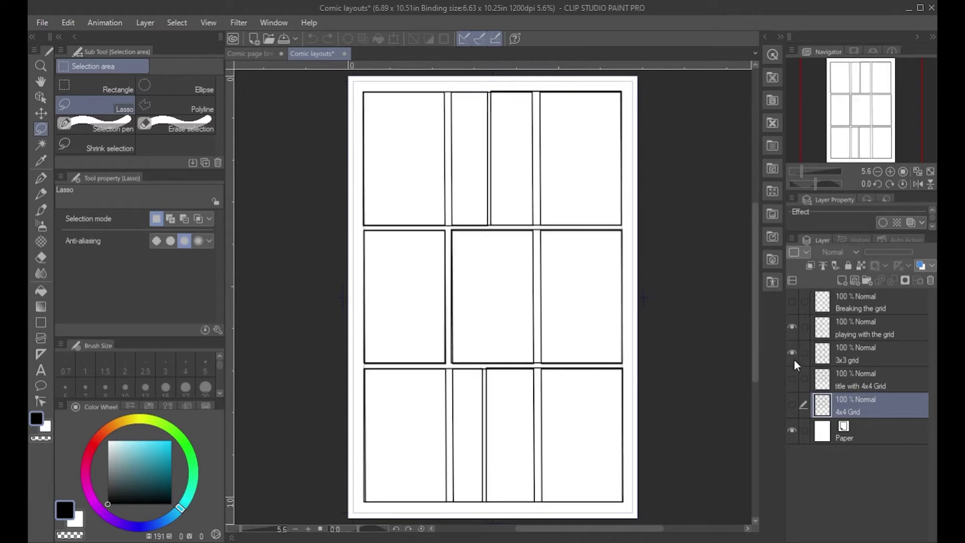
left_click(794, 359)
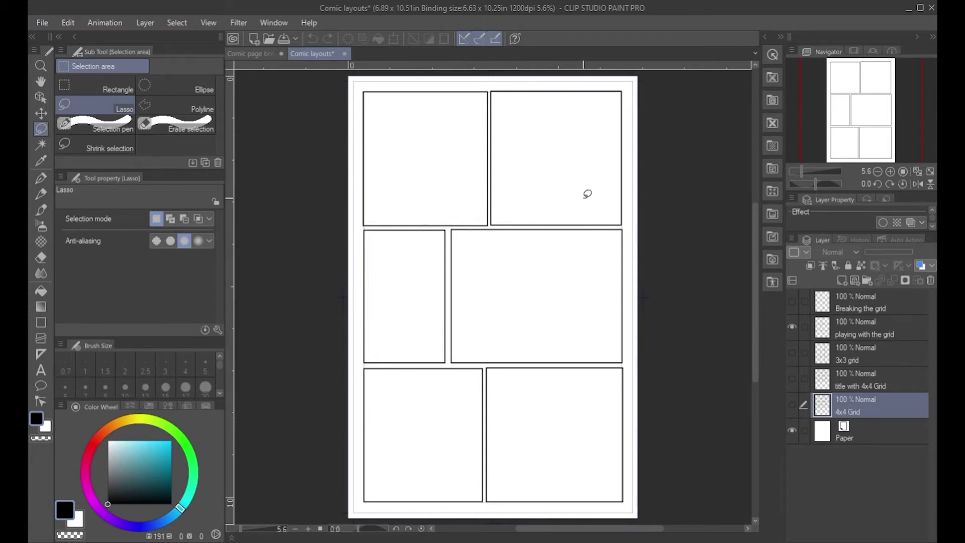
Compare the playing with the grid layer against the title with 4x4 Grid layer, and leave both hidden.
left_click(792, 378)
left_click(789, 326)
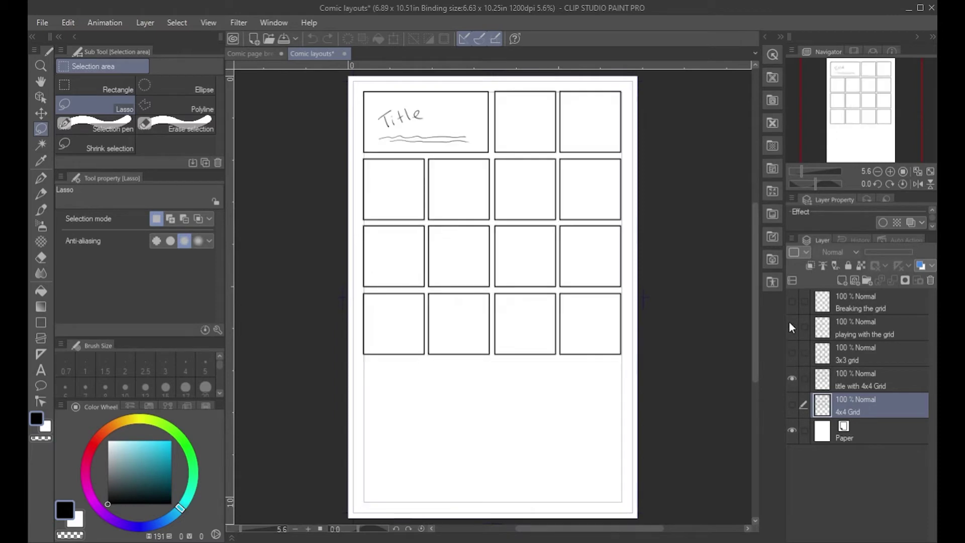
left_click(792, 327)
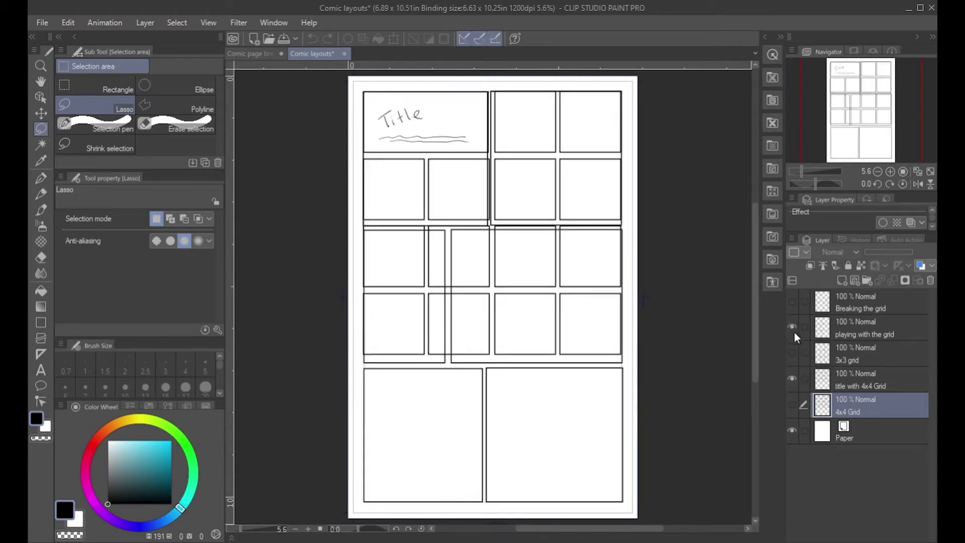
left_click(793, 378)
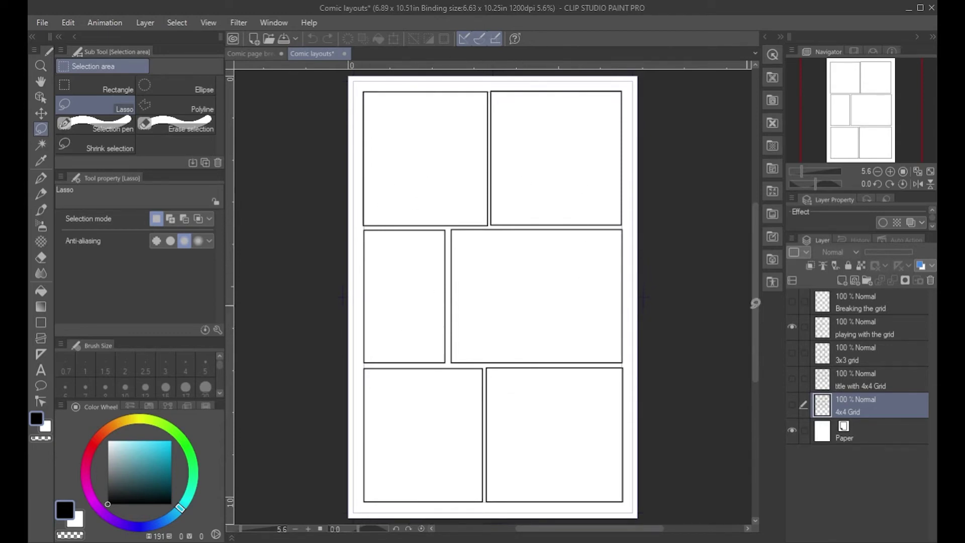
left_click(792, 328)
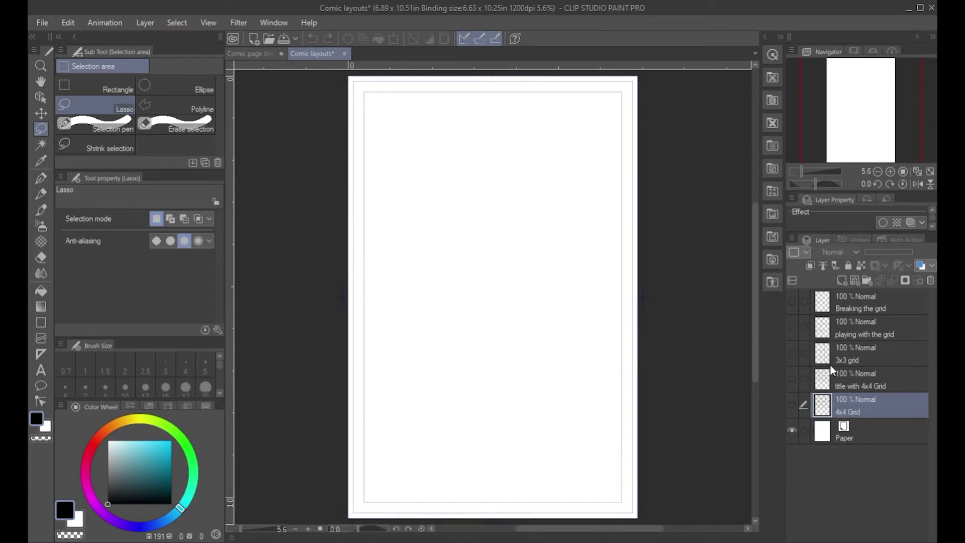
Show the Breaking the grid layer and number its panels 1 to 5 in reading order with the Bit husky brush.
left_click(793, 301)
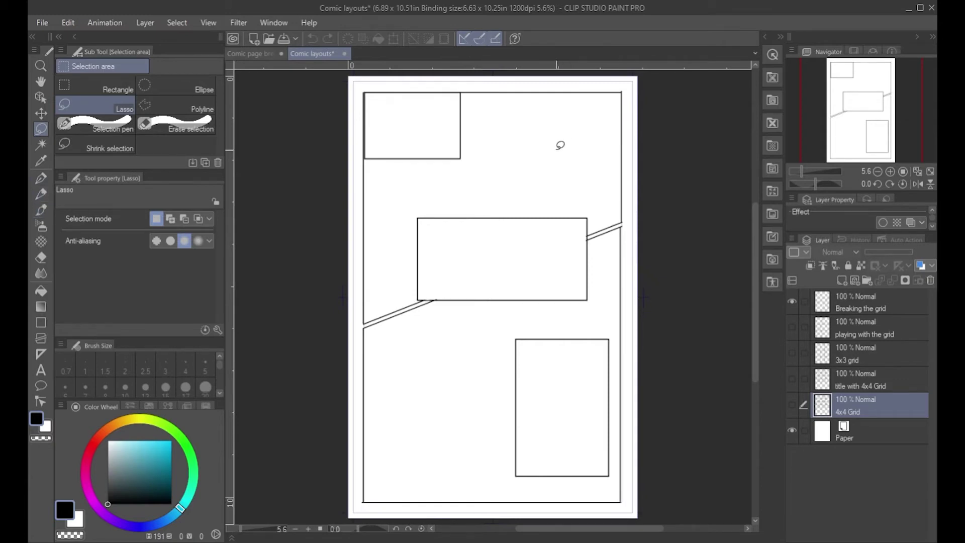
left_click(42, 209)
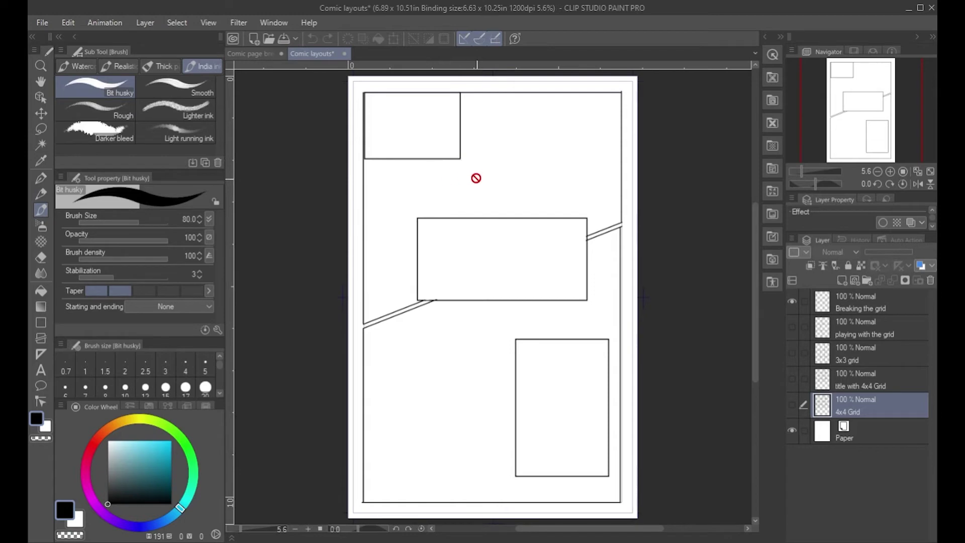
left_click(872, 303)
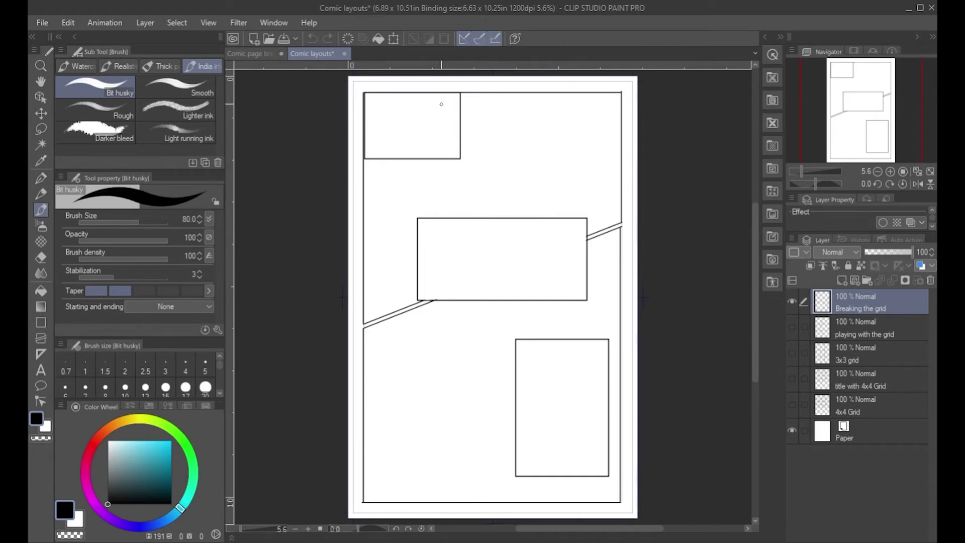
left_click_drag(445, 97, 447, 110)
left_click_drag(595, 104, 611, 122)
mouse_move(564, 226)
left_mouse_down()
mouse_move(567, 244)
mouse_move(610, 254)
mouse_move(609, 266)
left_mouse_up()
left_click_drag(596, 346, 586, 364)
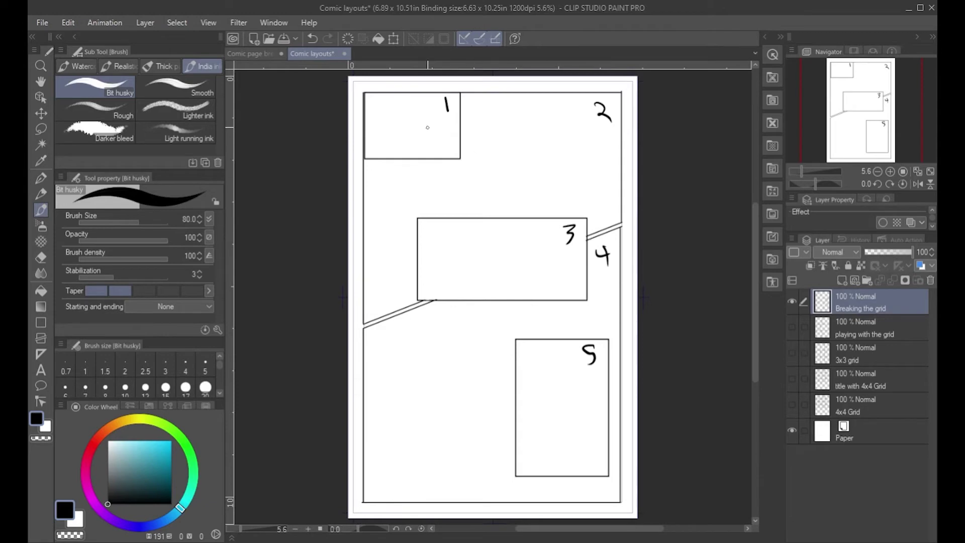
Draw a curved reading path from panel 1 to panel 5, plus three horizontal strokes across the page's upper, middle and lower panels.
mouse_move(419, 125)
left_mouse_down()
mouse_move(520, 133)
mouse_move(556, 181)
mouse_move(467, 291)
mouse_move(433, 365)
mouse_move(444, 410)
mouse_move(573, 410)
left_mouse_up()
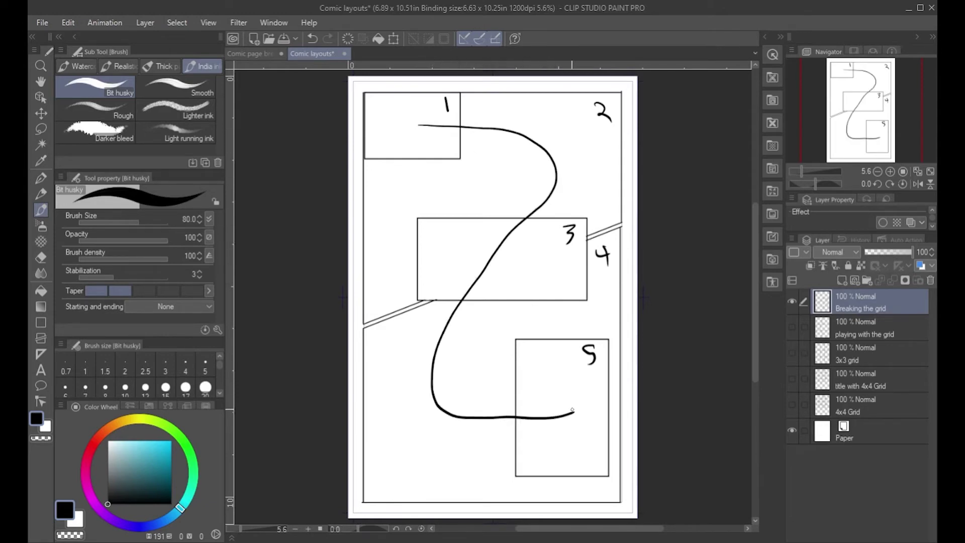
left_click_drag(400, 138, 639, 135)
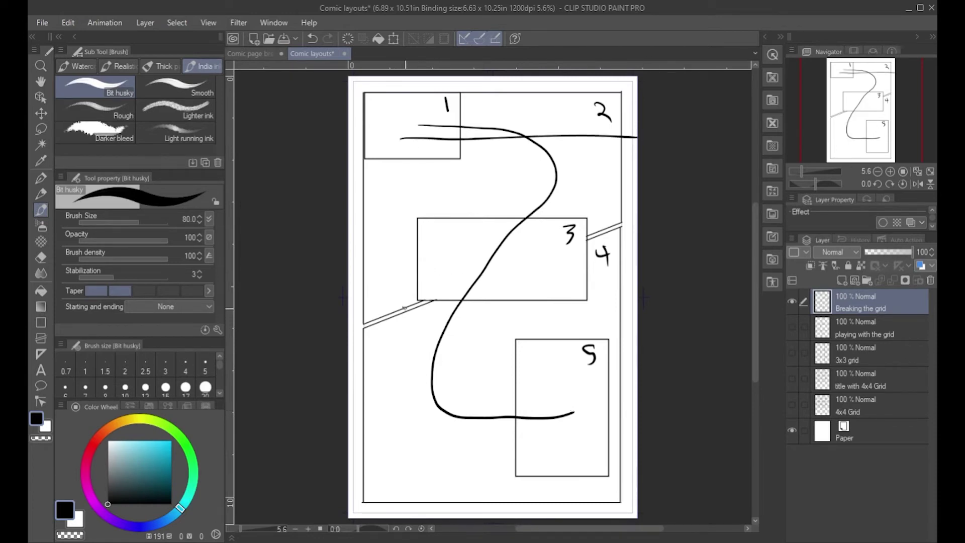
left_click_drag(404, 308, 616, 305)
left_click_drag(406, 410, 573, 412)
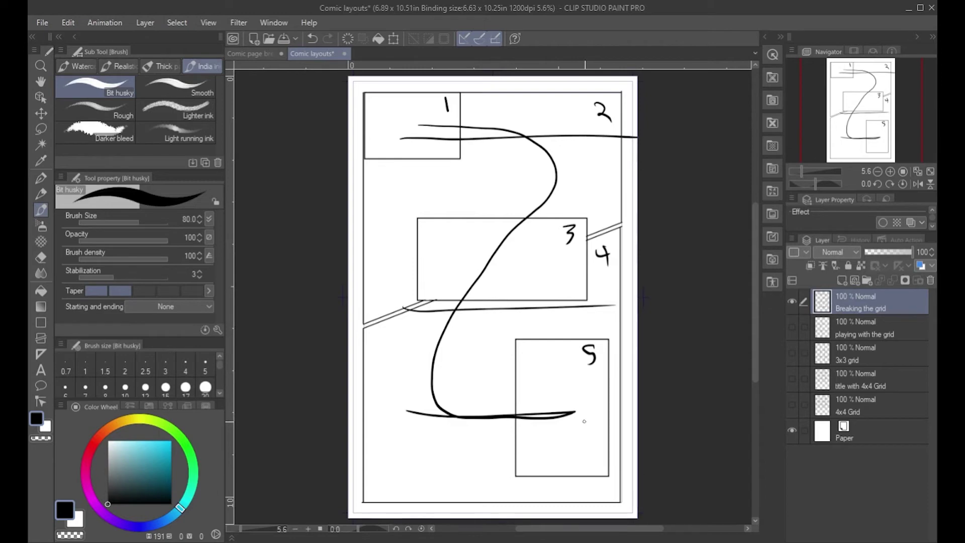
Hide the Breaking the grid layer, and briefly show the playing with the grid and 3x3 grid layers before hiding them.
left_click(791, 300)
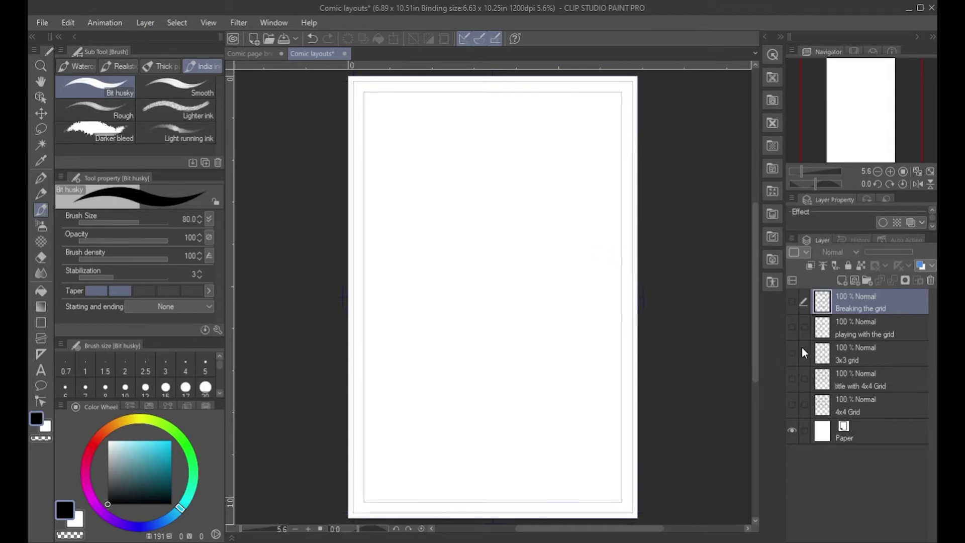
left_click(792, 327)
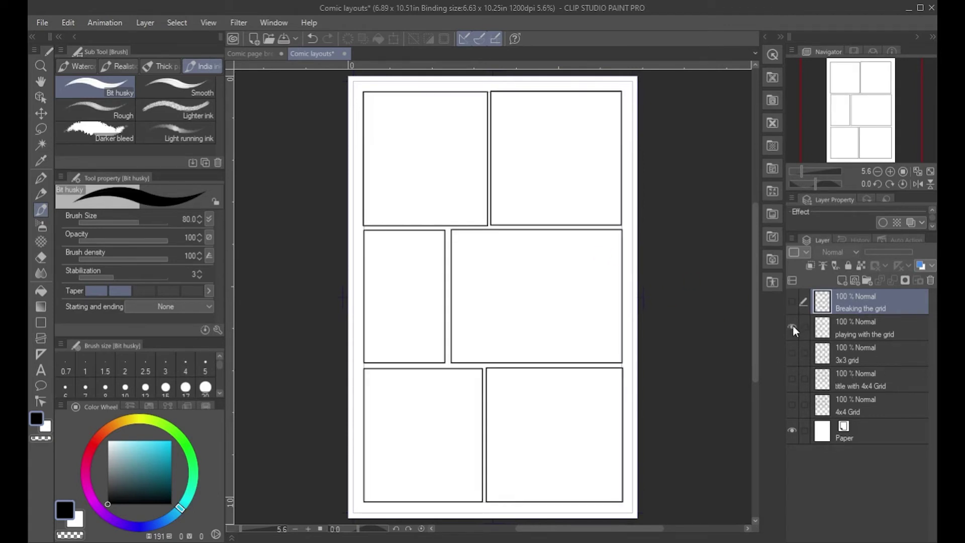
left_click(792, 352)
left_click(793, 351)
left_click(793, 326)
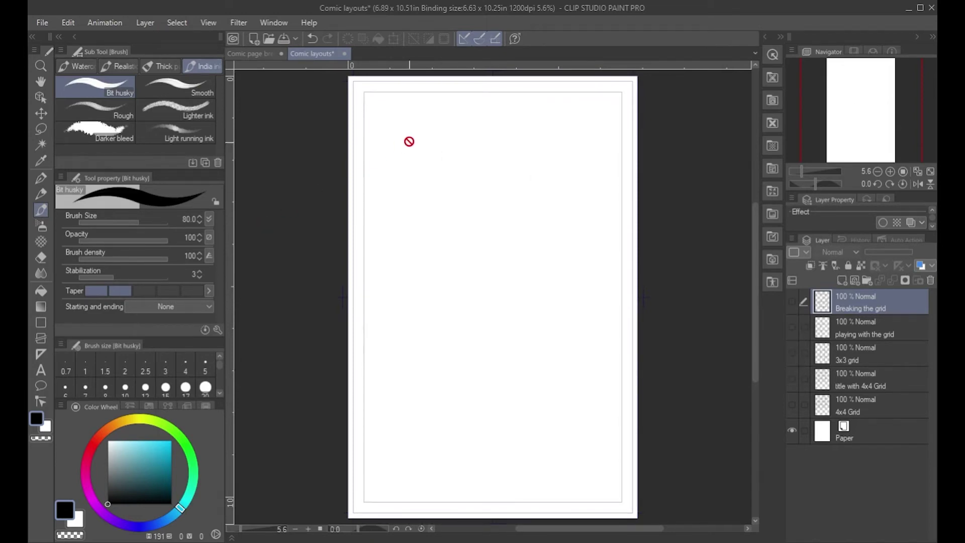
Add a new layer and draw four stacked full-width rectangular panels within the page's inner margin.
left_click(41, 308)
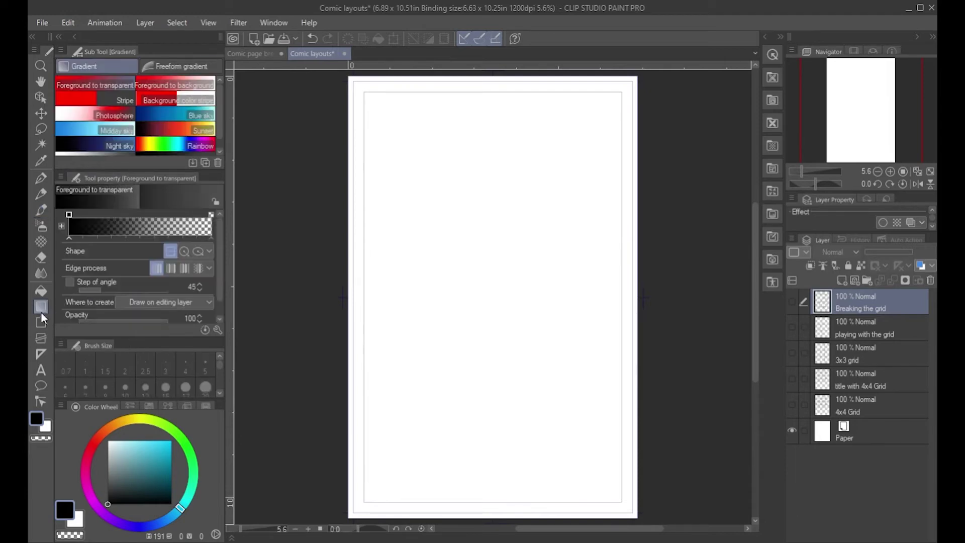
left_click(41, 322)
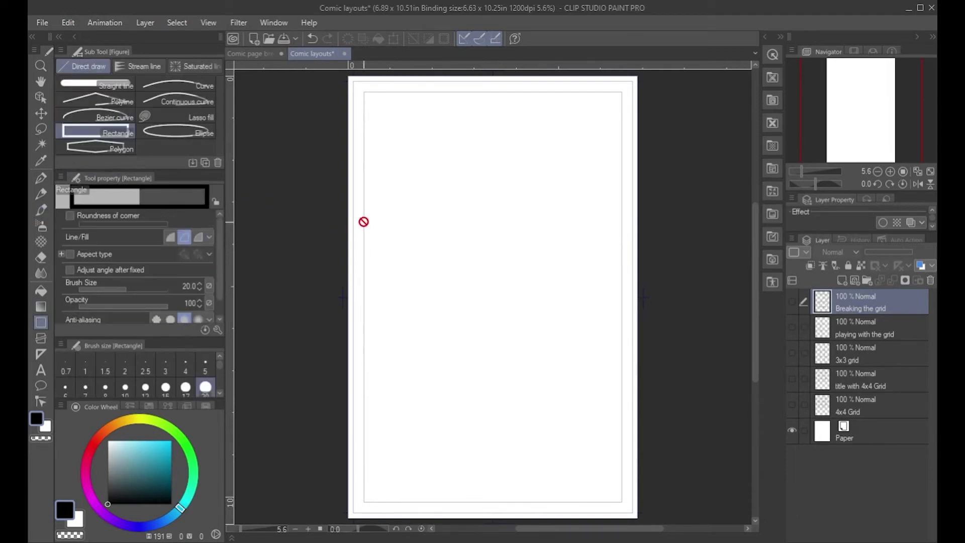
left_click(842, 281)
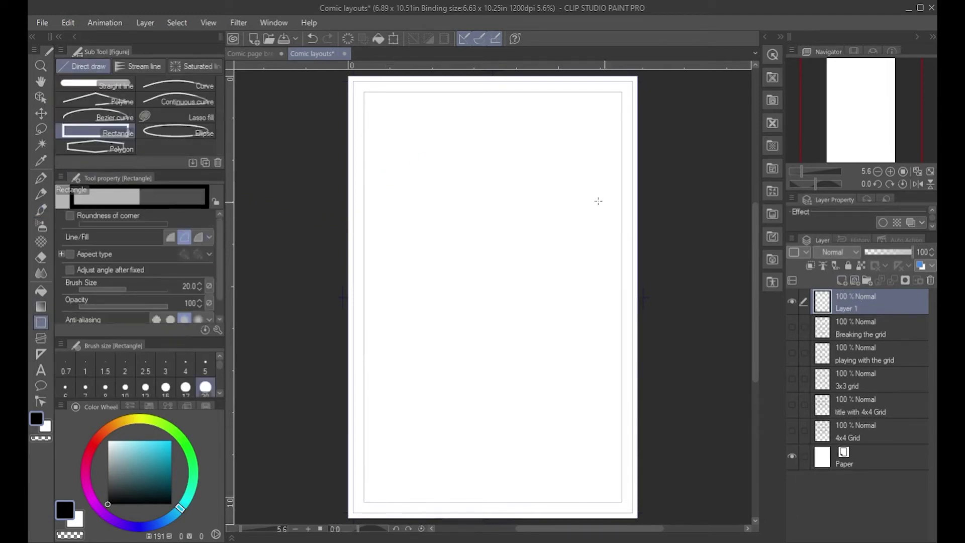
left_click_drag(365, 92, 605, 185)
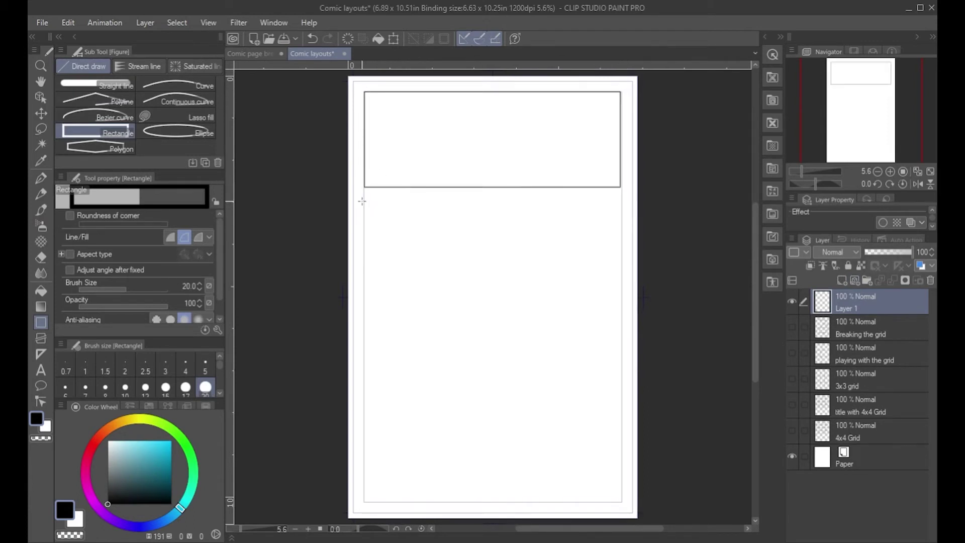
left_click_drag(362, 194, 623, 253)
left_click_drag(364, 266, 613, 387)
left_click_drag(364, 396, 623, 501)
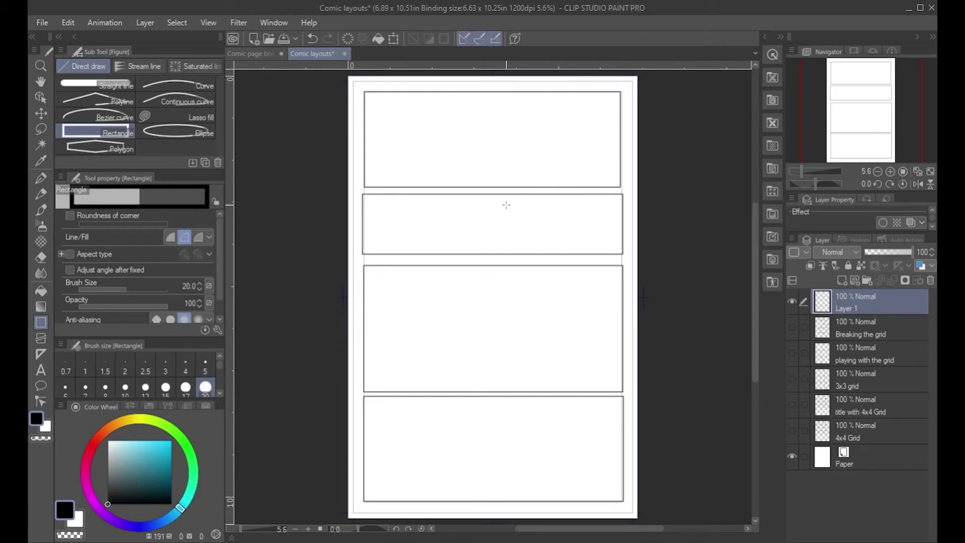
Draw short downward arrows between the four stacked panels and a long arrow from the first to the last with the Bit husky brush.
left_click(43, 194)
left_click(41, 209)
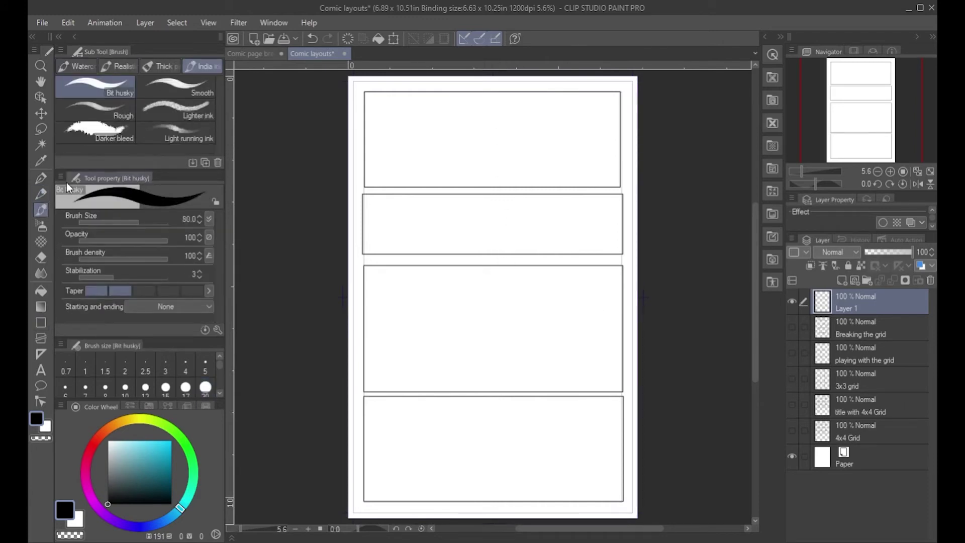
mouse_move(593, 167)
left_mouse_down()
mouse_move(588, 208)
mouse_move(605, 190)
left_mouse_up()
left_click_drag(590, 235, 593, 297)
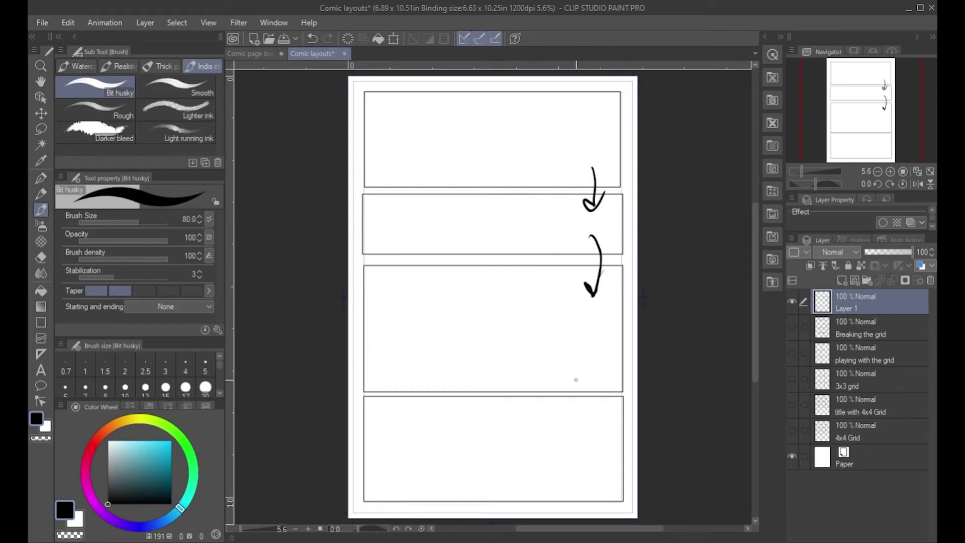
left_click_drag(585, 368, 589, 419)
mouse_move(581, 400)
left_mouse_down()
mouse_move(590, 418)
mouse_move(608, 391)
left_mouse_up()
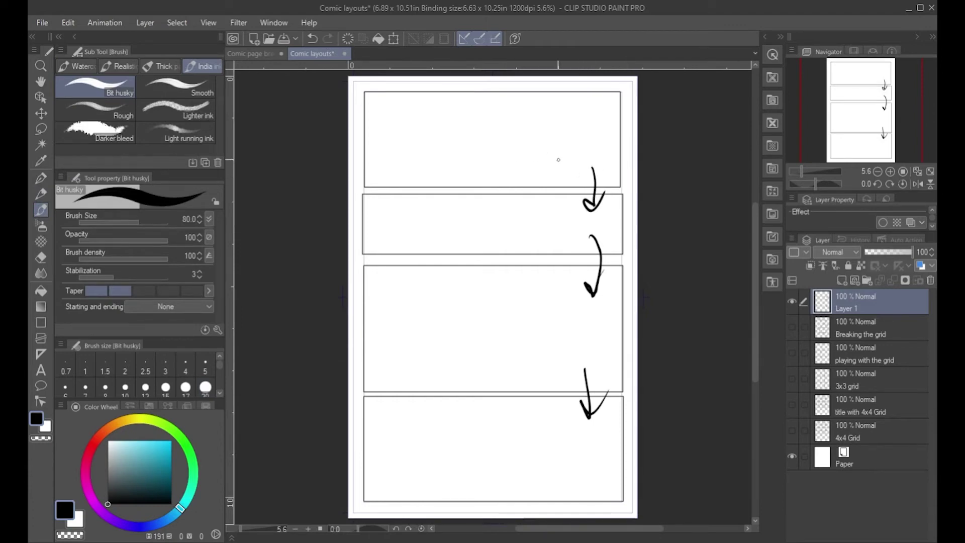
mouse_move(561, 157)
left_mouse_down()
mouse_move(566, 372)
mouse_move(546, 398)
mouse_move(570, 371)
left_mouse_up()
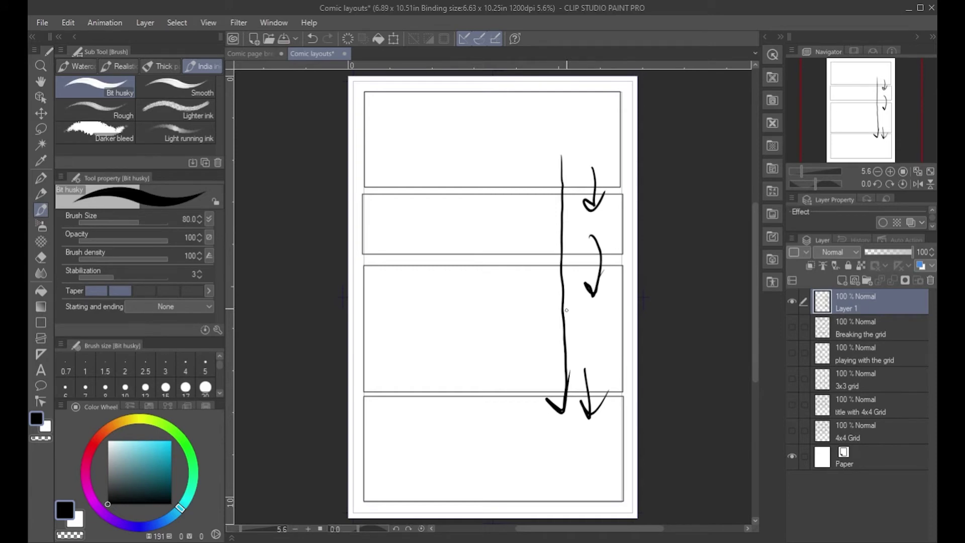
In the Comic page breakdown file, sketch dividing lines across the thumbnail above and below the face and add landscape details with the Real pencil.
left_click(42, 193)
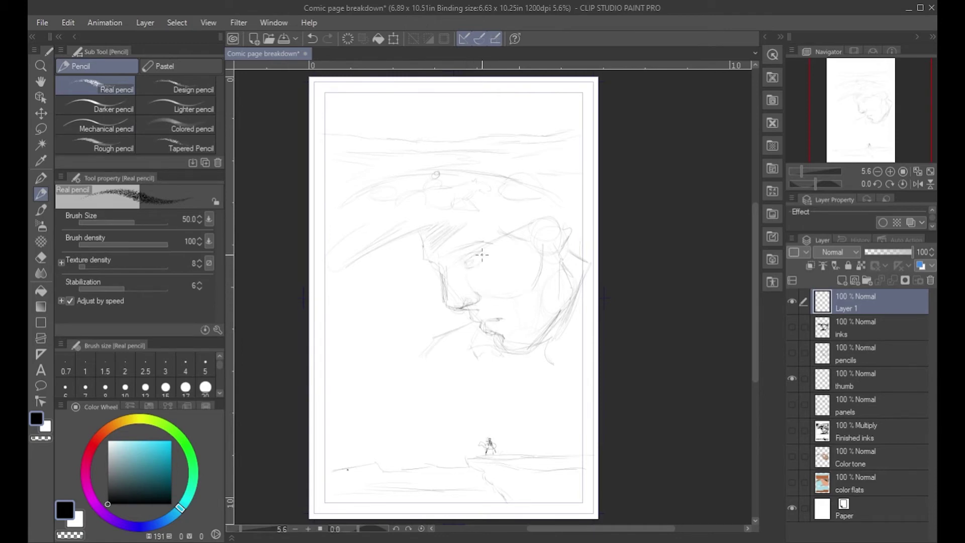
left_click_drag(463, 259, 479, 262)
left_click_drag(328, 375, 544, 373)
left_click_drag(315, 211, 593, 215)
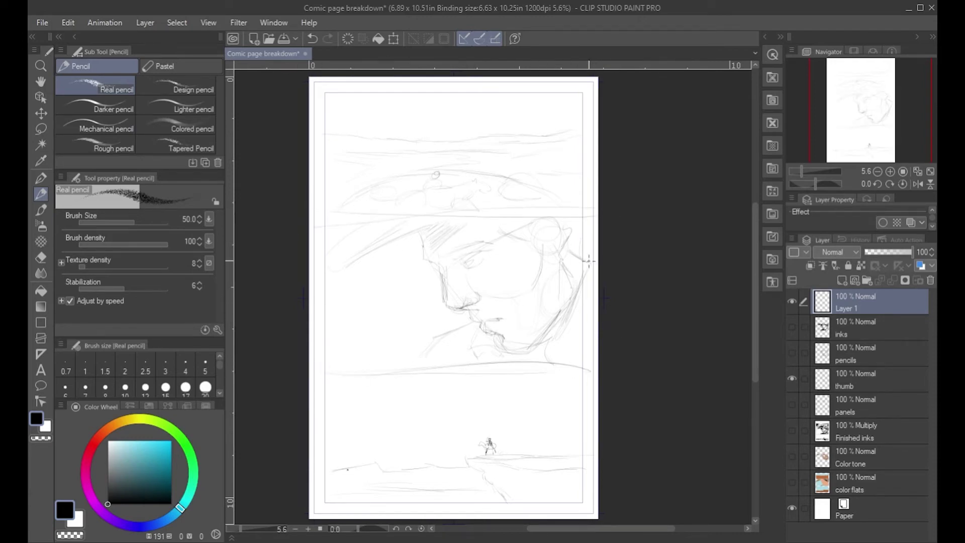
left_click_drag(395, 141, 428, 136)
left_click_drag(470, 154, 453, 167)
left_click_drag(518, 196, 499, 187)
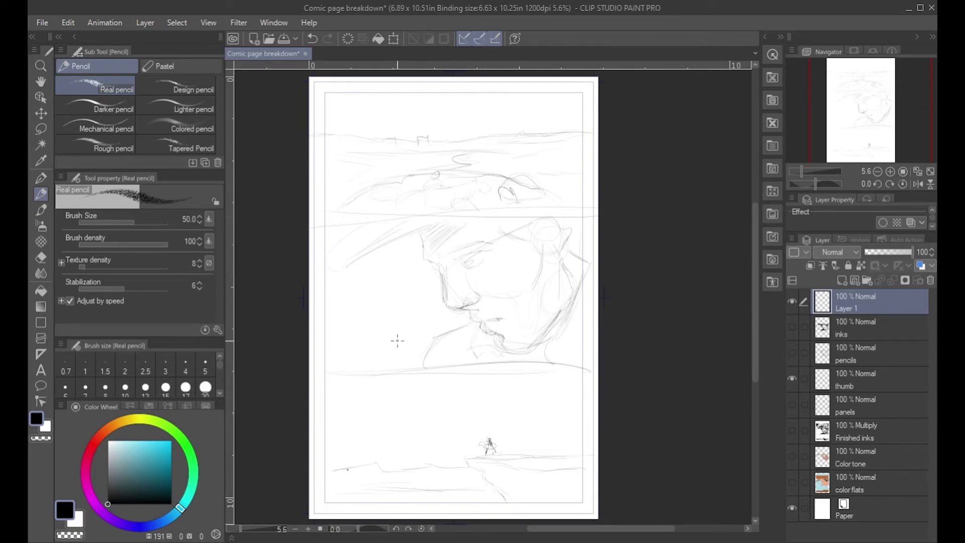
Sketch a small angled outline beside the figure's chin and clean it up with the Hard eraser.
mouse_move(370, 356)
left_mouse_down()
mouse_move(404, 326)
mouse_move(409, 309)
mouse_move(427, 321)
mouse_move(375, 358)
left_mouse_up()
key("e")
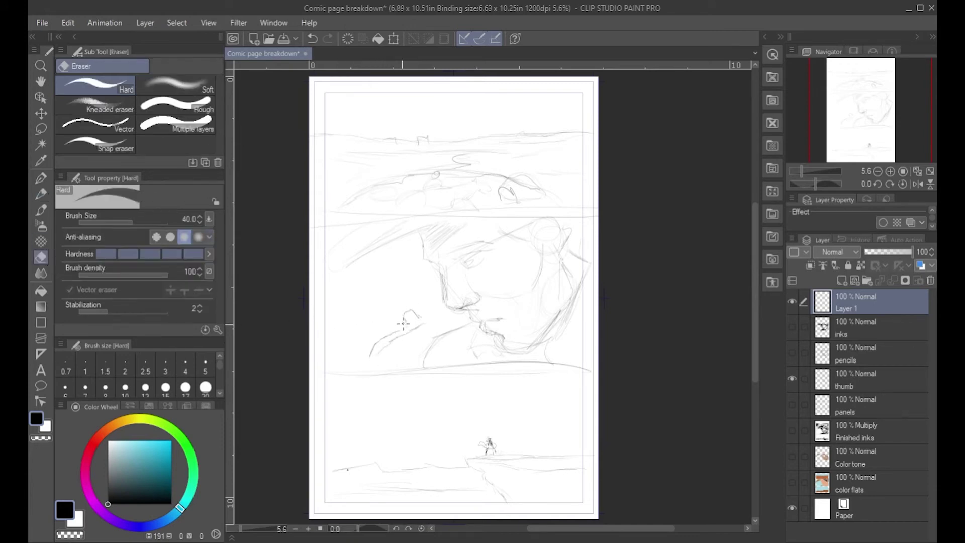
mouse_move(379, 342)
left_mouse_down()
mouse_move(399, 338)
mouse_move(394, 347)
mouse_move(424, 322)
mouse_move(403, 329)
mouse_move(408, 309)
mouse_move(412, 327)
mouse_move(412, 309)
mouse_move(421, 319)
mouse_move(416, 330)
mouse_move(377, 355)
mouse_move(405, 334)
mouse_move(376, 343)
left_mouse_up()
Show the thumb layer together with the pencils layer to compare the rough sketch with the detailed pencils around the face.
left_click(42, 211)
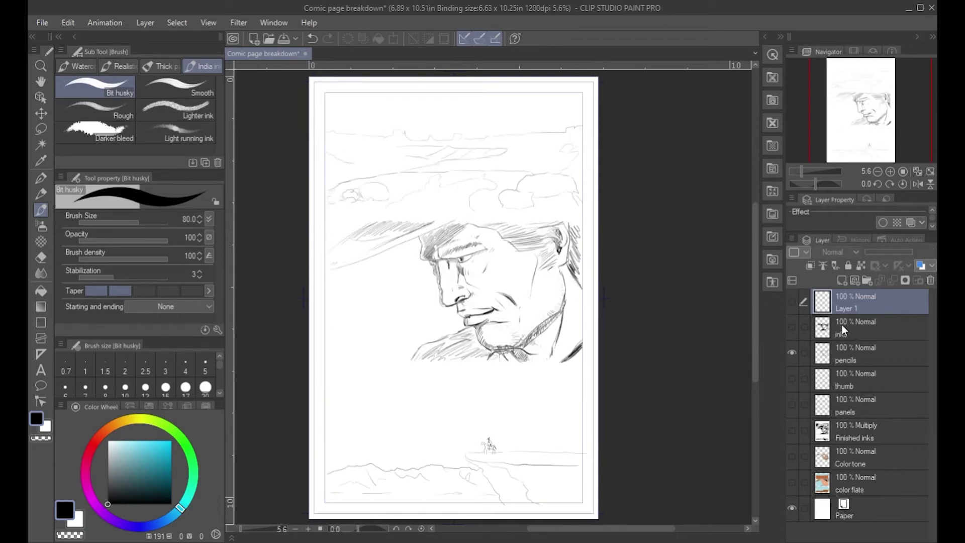
left_click(792, 378)
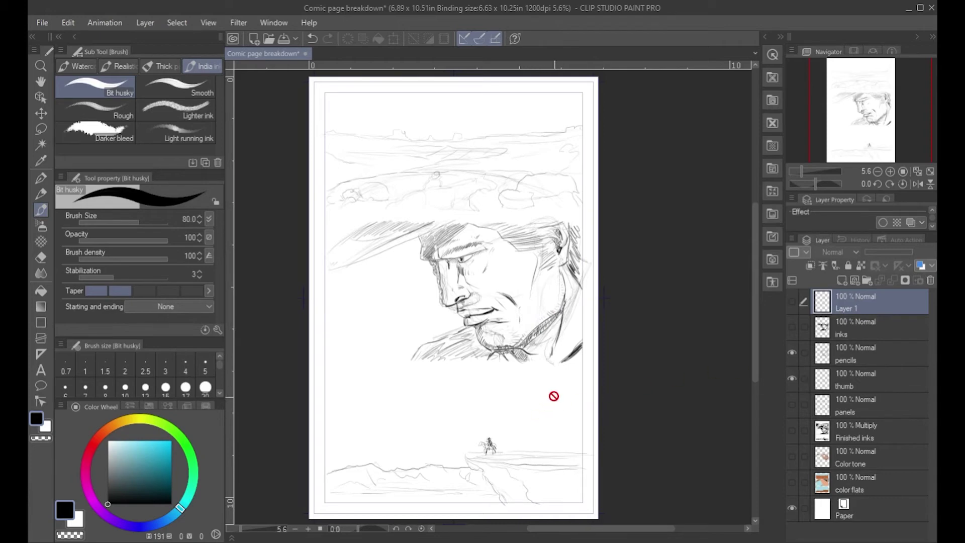
scroll(553, 396, "up", 3)
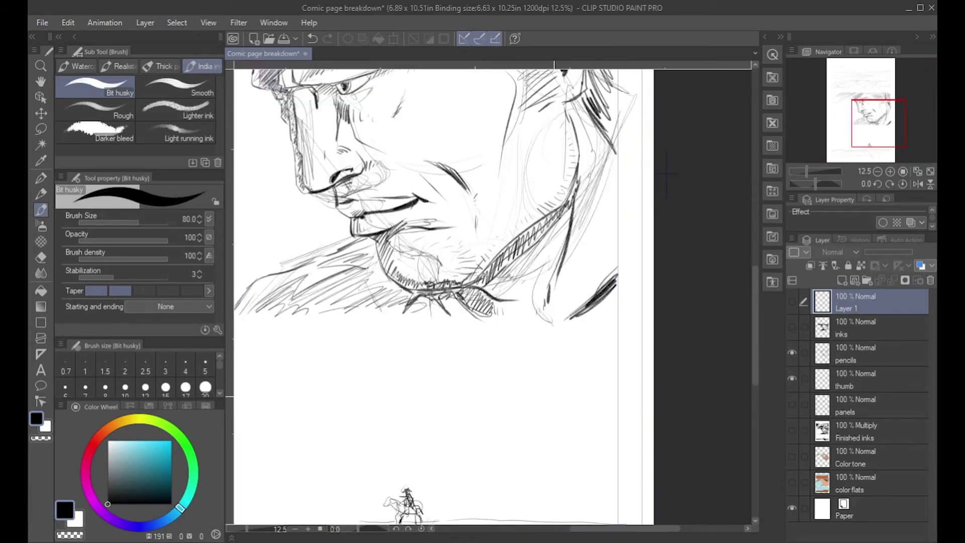
On the pencils layer, outline and hatch in the dark horse-and-rider shape in the top landscape panel with the Real pencil.
mouse_move(597, 216)
left_mouse_down()
mouse_move(651, 393)
mouse_move(648, 432)
mouse_move(637, 424)
left_mouse_up()
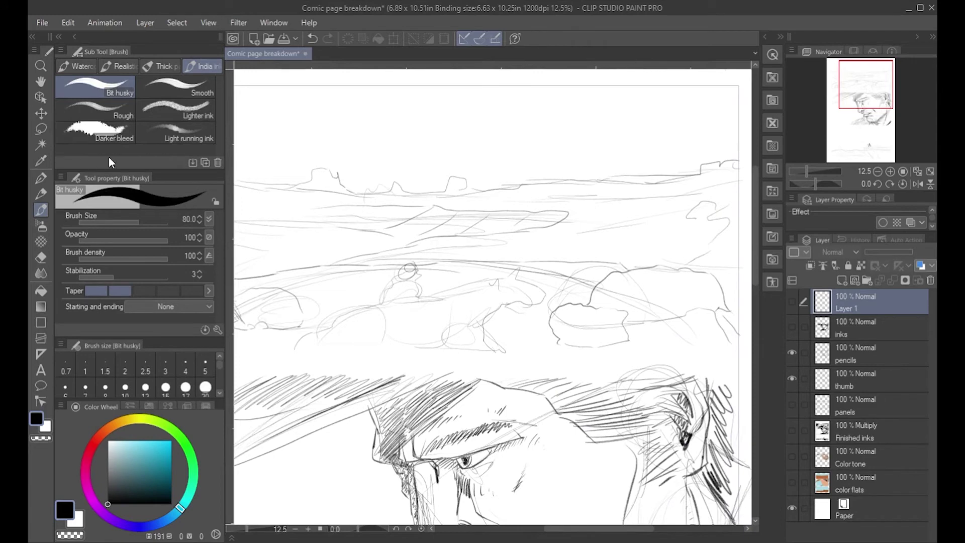
left_click(43, 194)
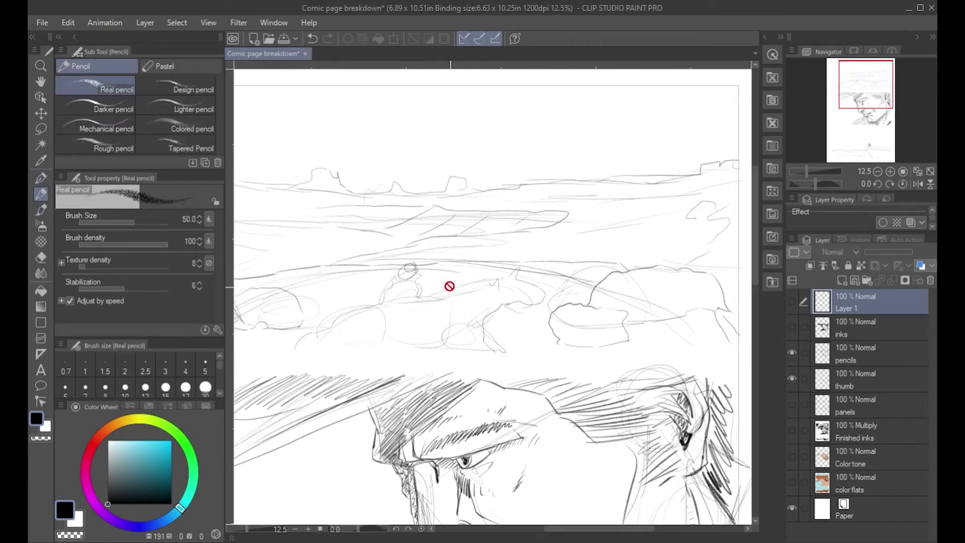
left_click(859, 354)
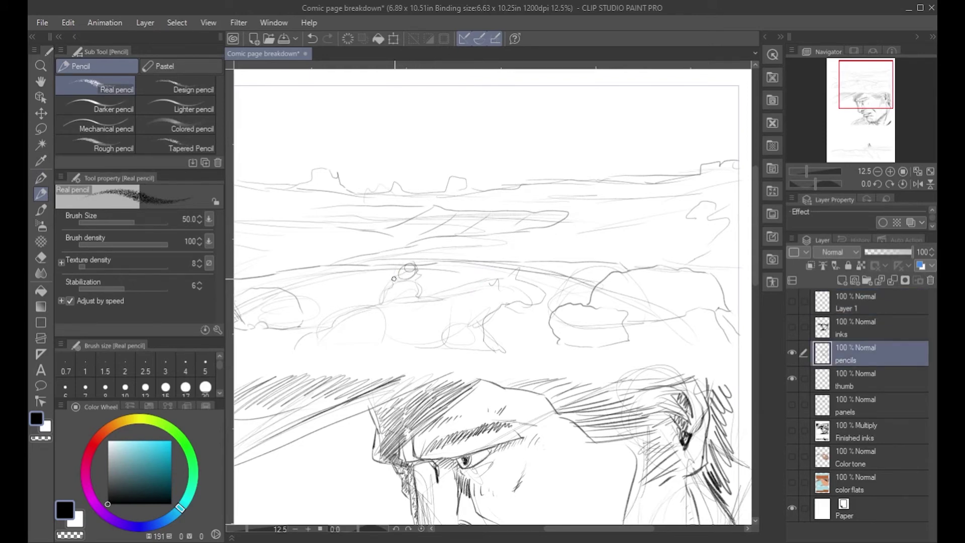
mouse_move(394, 278)
left_mouse_down()
mouse_move(415, 271)
mouse_move(395, 277)
mouse_move(418, 279)
mouse_move(394, 283)
mouse_move(407, 297)
mouse_move(394, 302)
mouse_move(426, 282)
mouse_move(410, 294)
mouse_move(442, 301)
mouse_move(411, 300)
mouse_move(460, 297)
mouse_move(489, 274)
mouse_move(487, 286)
mouse_move(513, 300)
mouse_move(493, 295)
mouse_move(518, 303)
mouse_move(471, 297)
mouse_move(464, 314)
mouse_move(490, 303)
mouse_move(452, 321)
mouse_move(369, 307)
mouse_move(302, 339)
mouse_move(490, 350)
mouse_move(480, 322)
mouse_move(420, 342)
mouse_move(438, 339)
mouse_move(431, 319)
mouse_move(322, 334)
mouse_move(446, 310)
mouse_move(465, 332)
mouse_move(484, 312)
mouse_move(472, 330)
mouse_move(523, 301)
mouse_move(480, 351)
left_mouse_up()
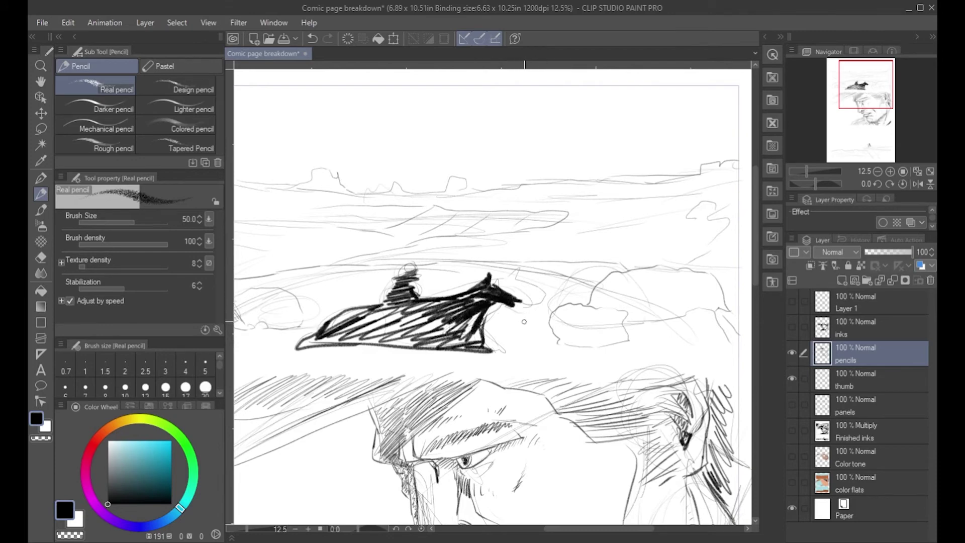
Sketch a small closed shape marked B beside the horse's head, and erase it with a lasso selection.
mouse_move(519, 327)
left_mouse_down()
mouse_move(534, 315)
mouse_move(535, 338)
mouse_move(518, 350)
mouse_move(517, 329)
left_mouse_up()
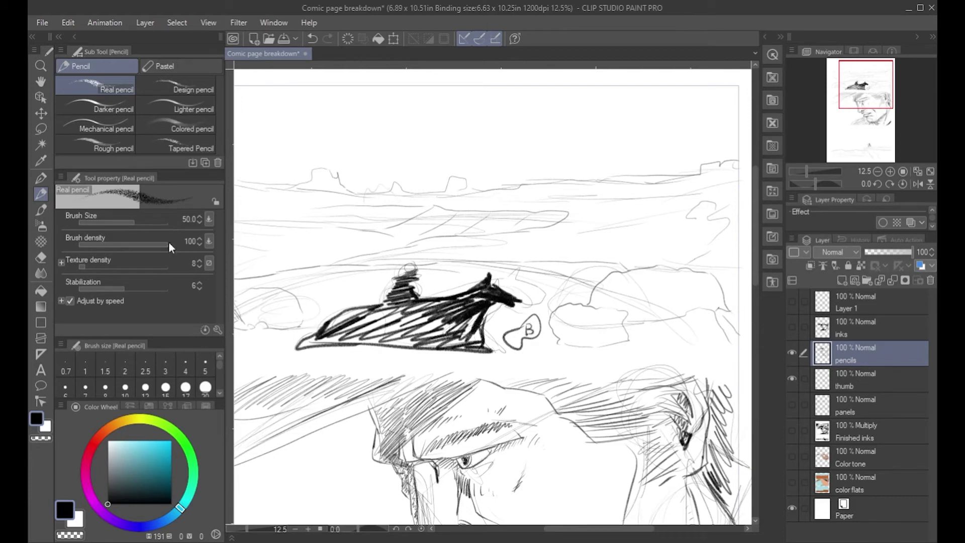
left_click(41, 128)
mouse_move(538, 313)
left_mouse_down()
mouse_move(504, 322)
mouse_move(507, 349)
mouse_move(526, 355)
left_mouse_up()
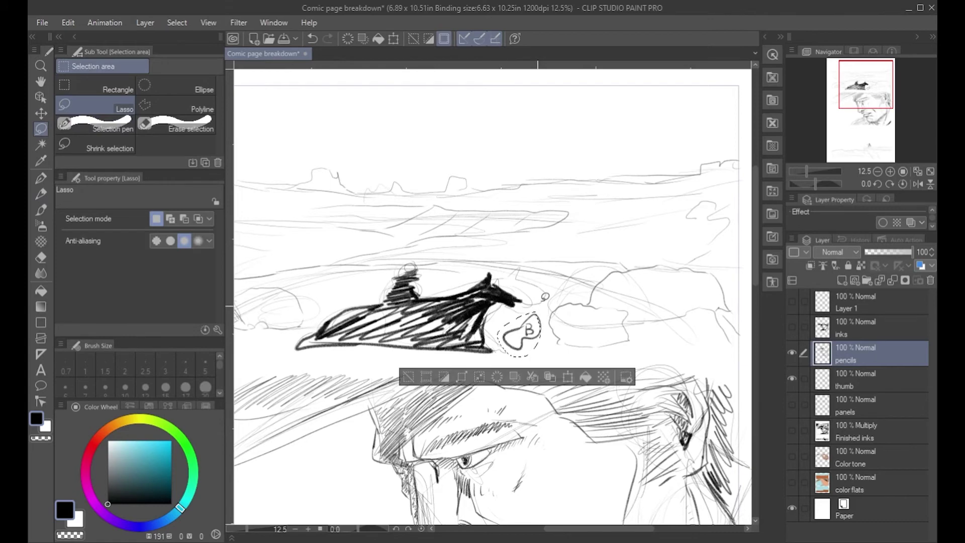
key("Delete")
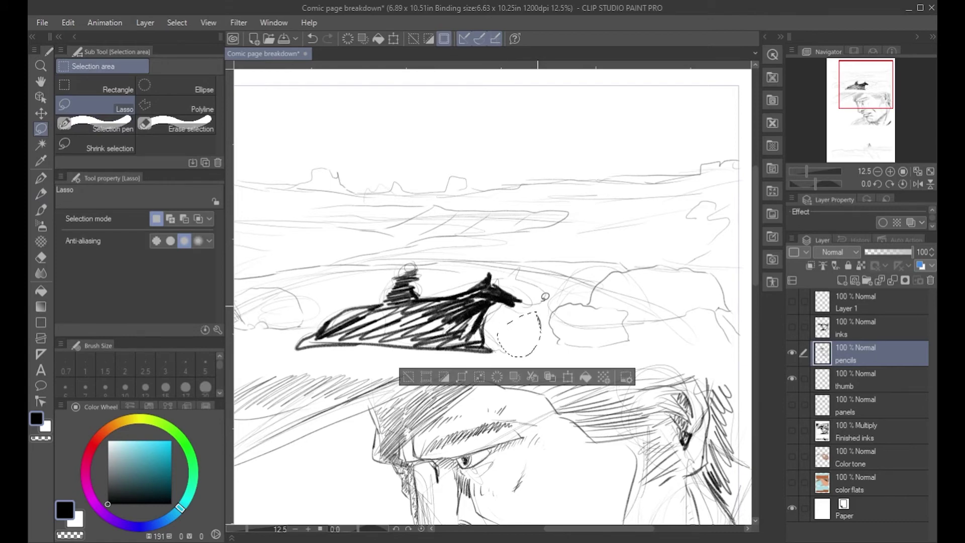
Set the Real pencil to size 40, clear the selection, and add short dark strokes along the face's cheek on the pencils layer.
left_click(42, 196)
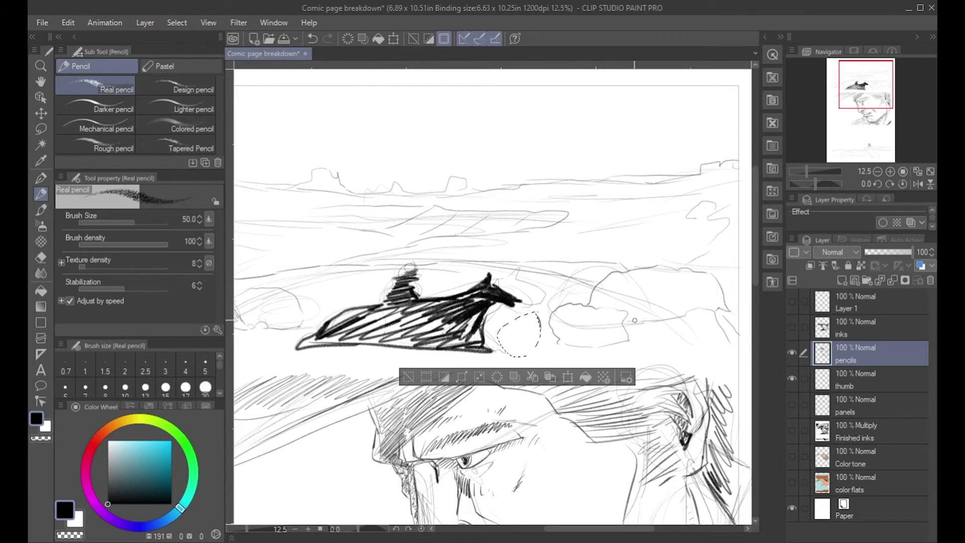
mouse_move(673, 340)
left_mouse_down()
mouse_move(656, 242)
mouse_move(618, 151)
left_mouse_up()
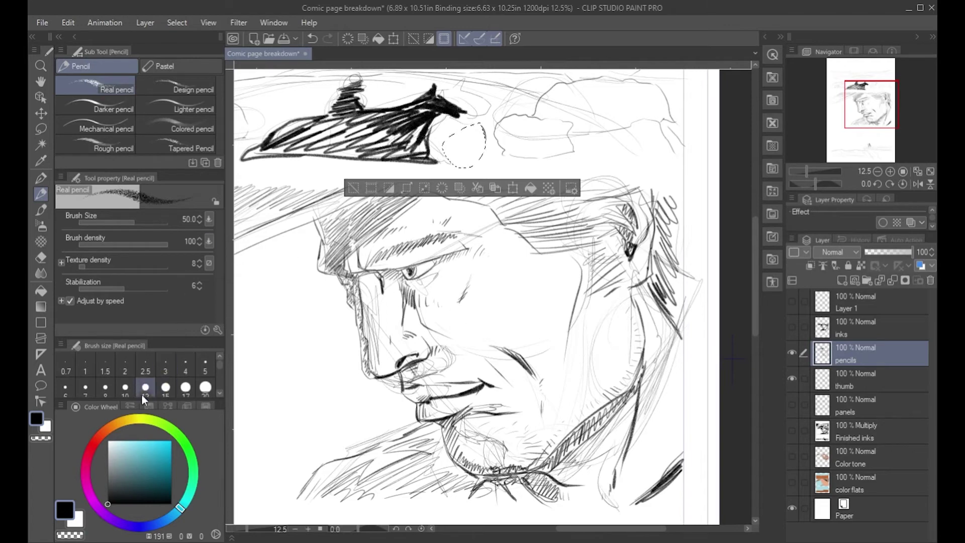
left_click_drag(220, 365, 220, 374)
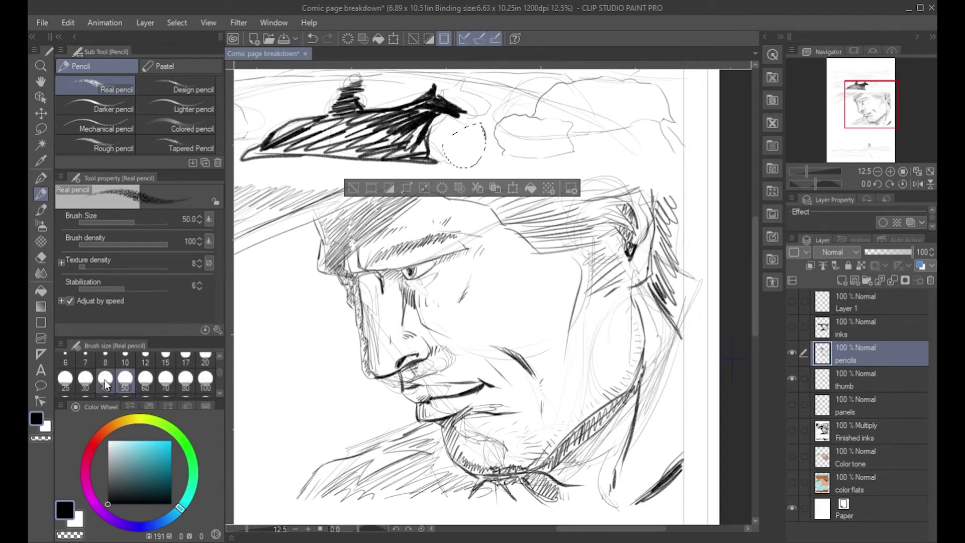
left_click(85, 378)
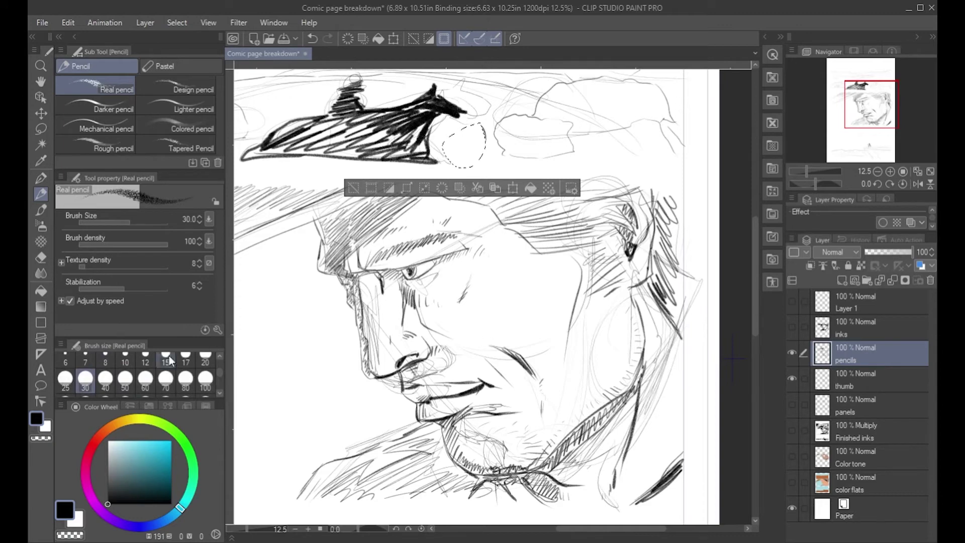
left_click(105, 378)
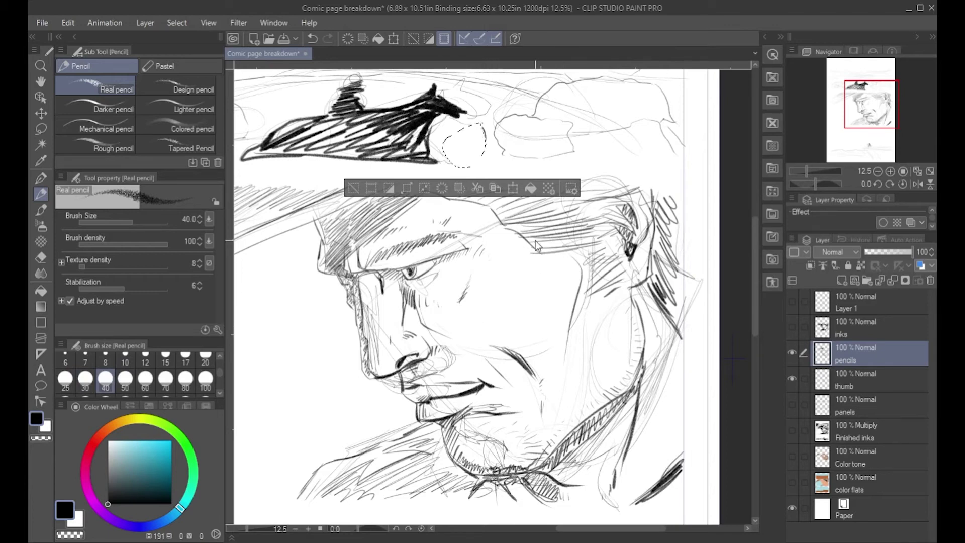
key("ctrl+d")
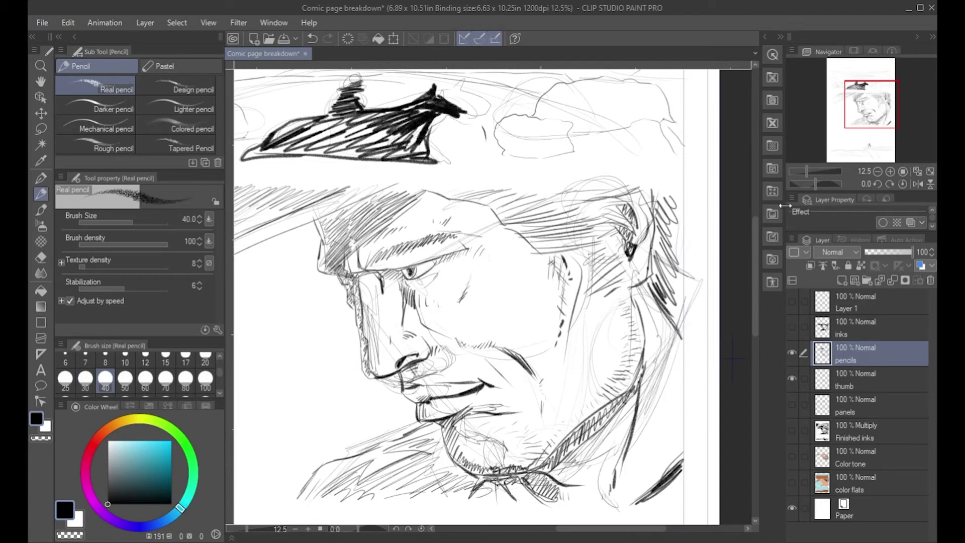
Hide the pencils and thumb layers and show the inks layer on its own.
left_click(791, 354)
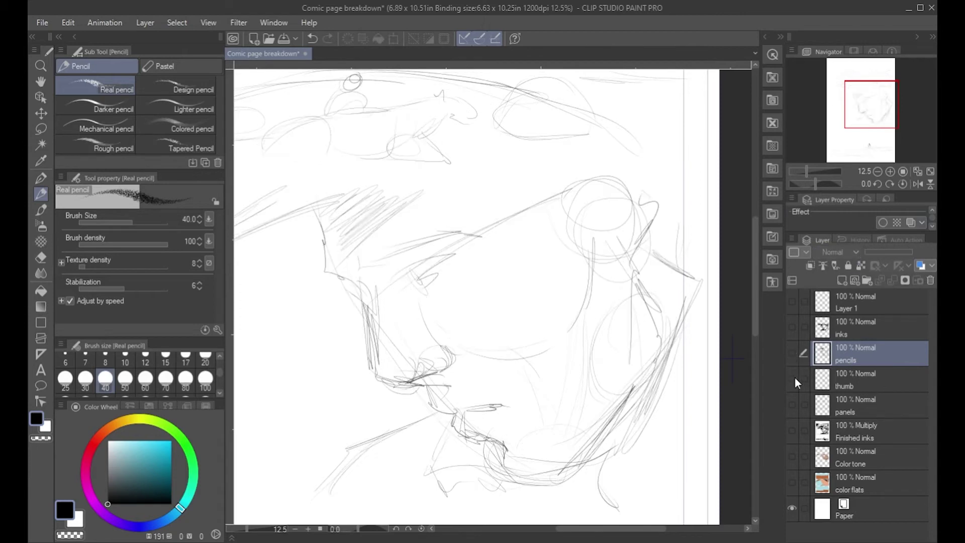
left_click(793, 377)
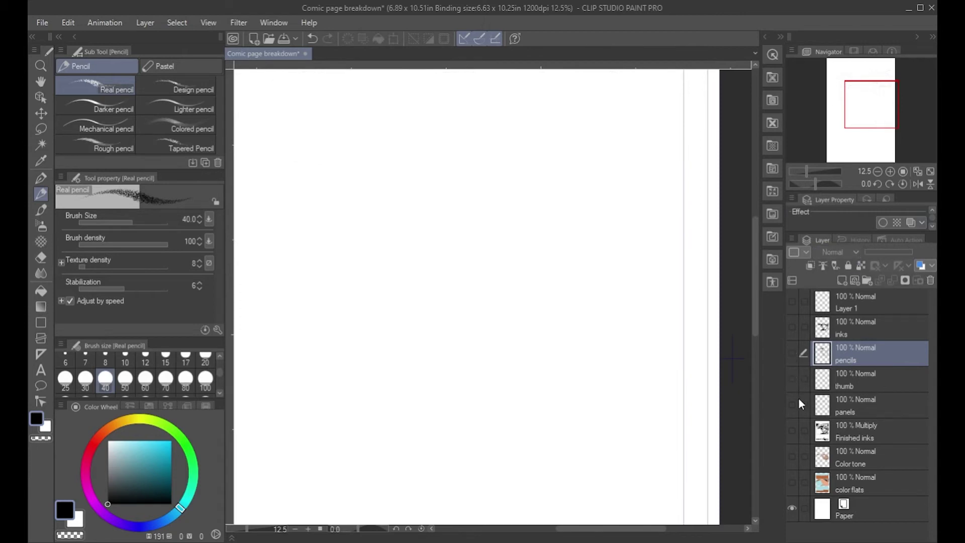
left_click(794, 325)
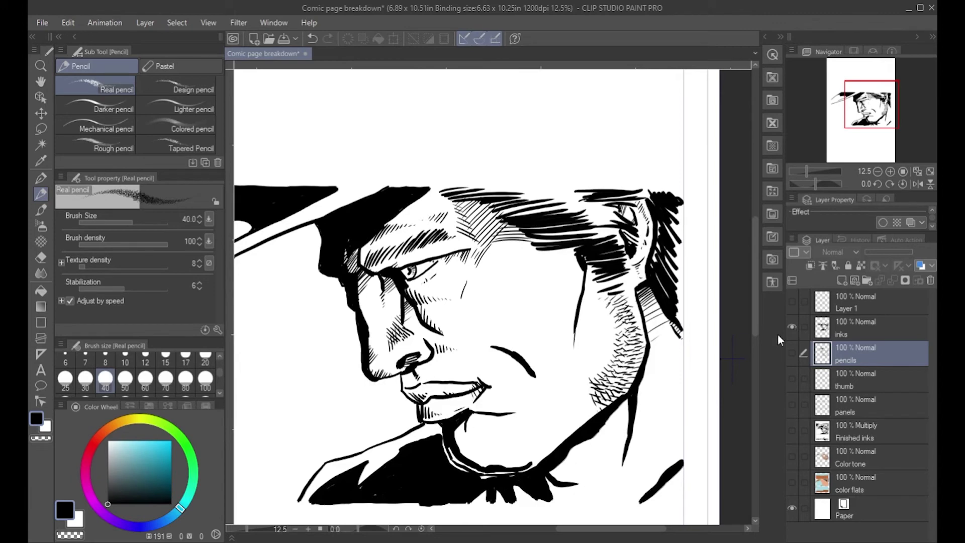
Look through the India ink, thick paint and realistic watercolor brushes, and switch to the G-pen.
left_click(41, 210)
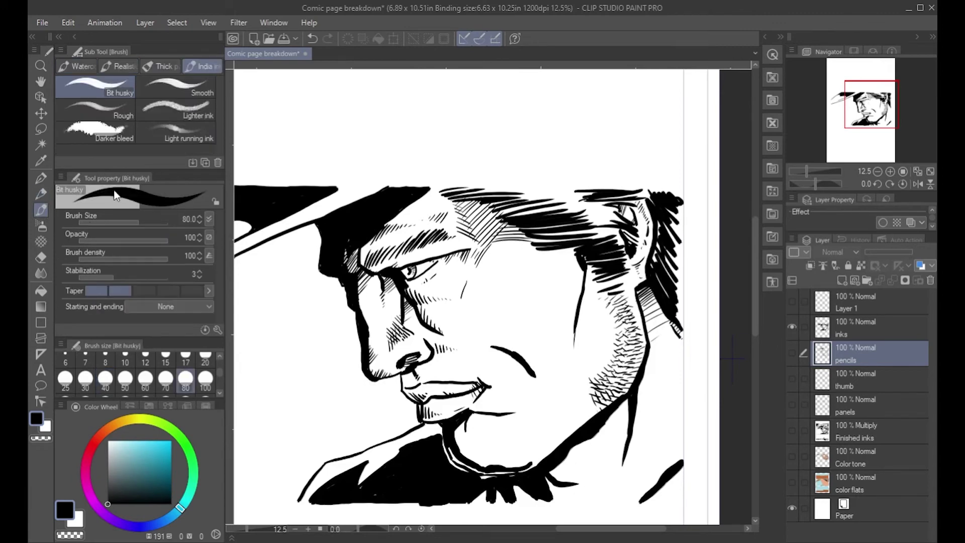
left_click(164, 68)
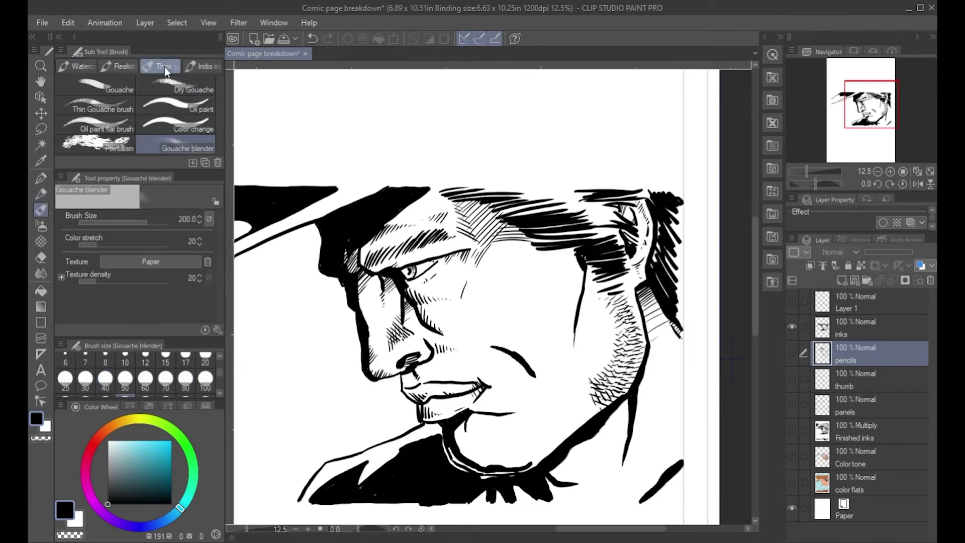
left_click(113, 65)
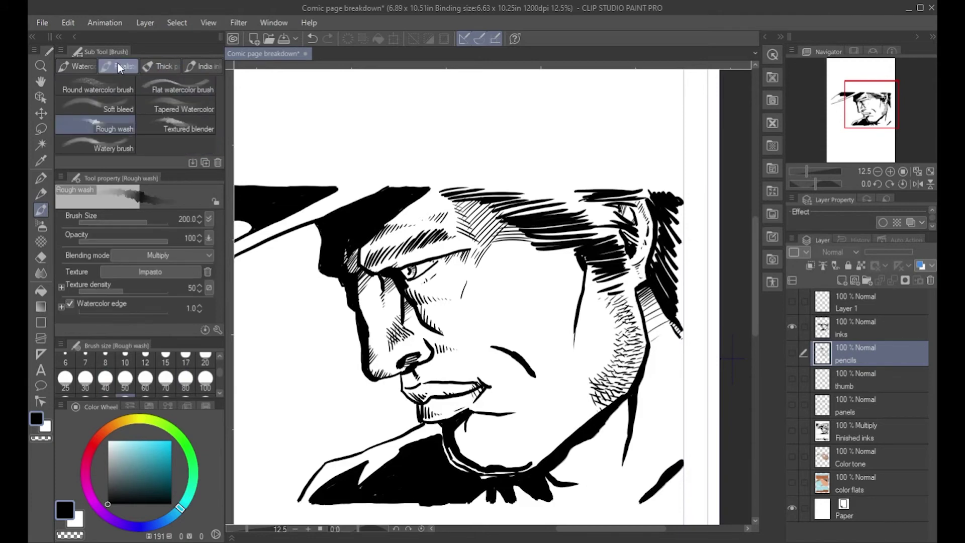
left_click(41, 188)
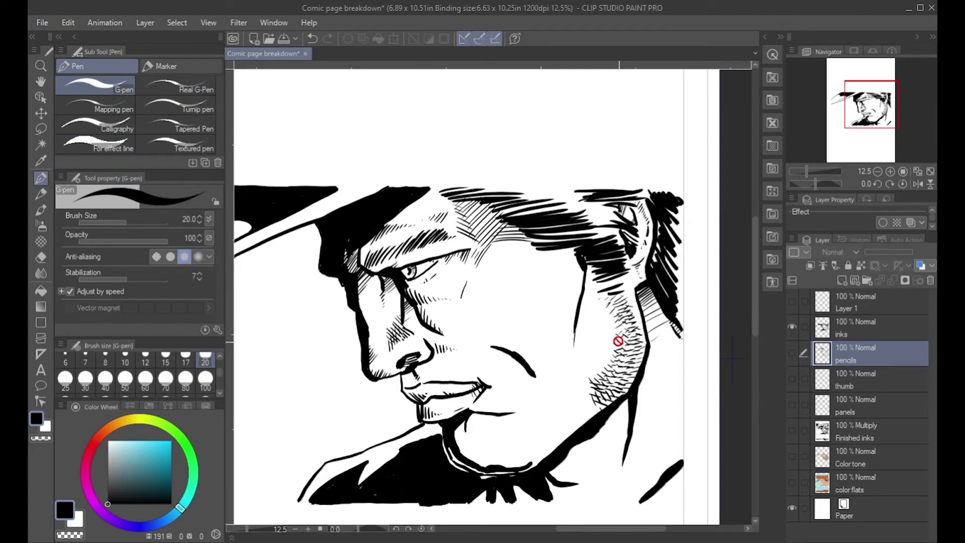
Make the inks layer active and show it together with the pencils layer to compare inks with pencils.
left_click(793, 353)
left_click(793, 327)
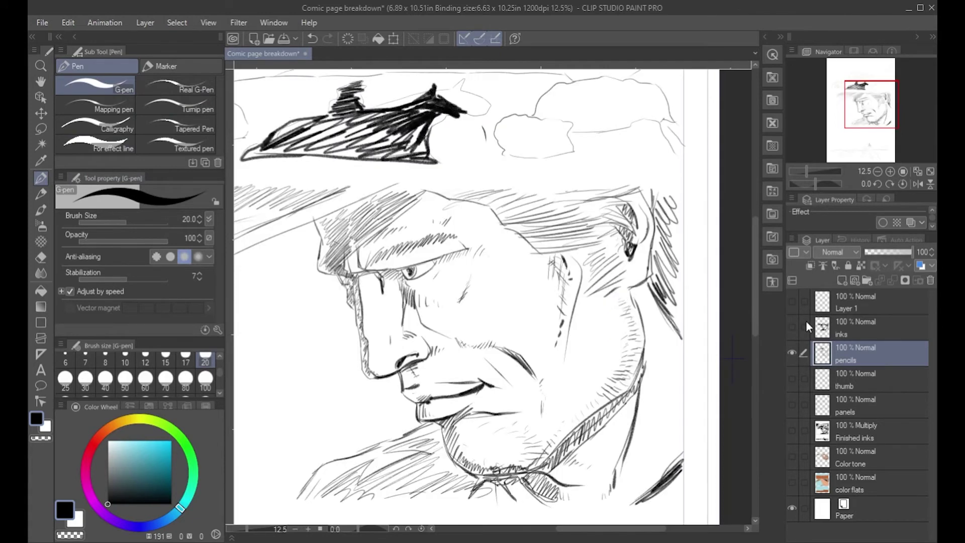
left_click(858, 328)
left_click(792, 353)
left_click(793, 327)
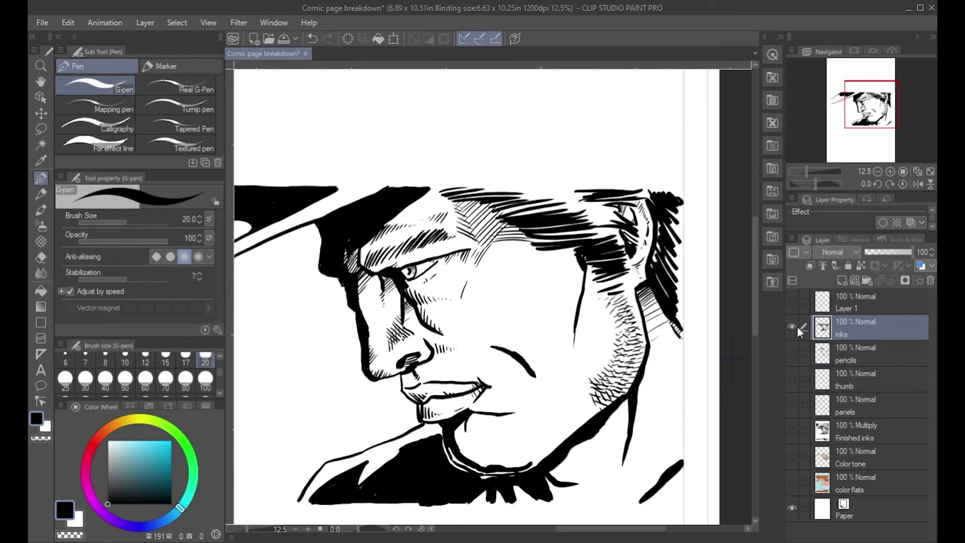
left_click(791, 352)
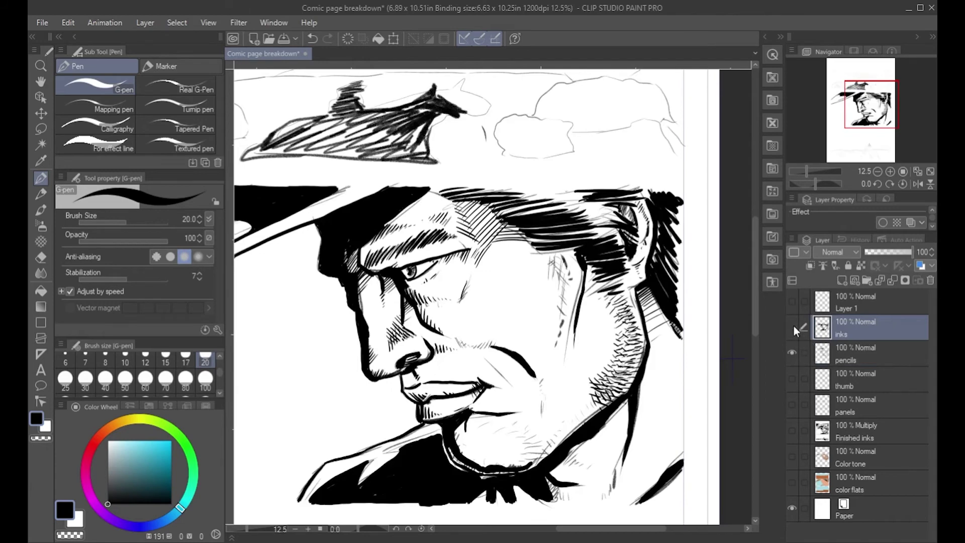
left_click(793, 327)
left_click(791, 326)
Ink short stubble strokes along the jaw and chin on the inks layer with the G-pen at size 20.
left_click(42, 211)
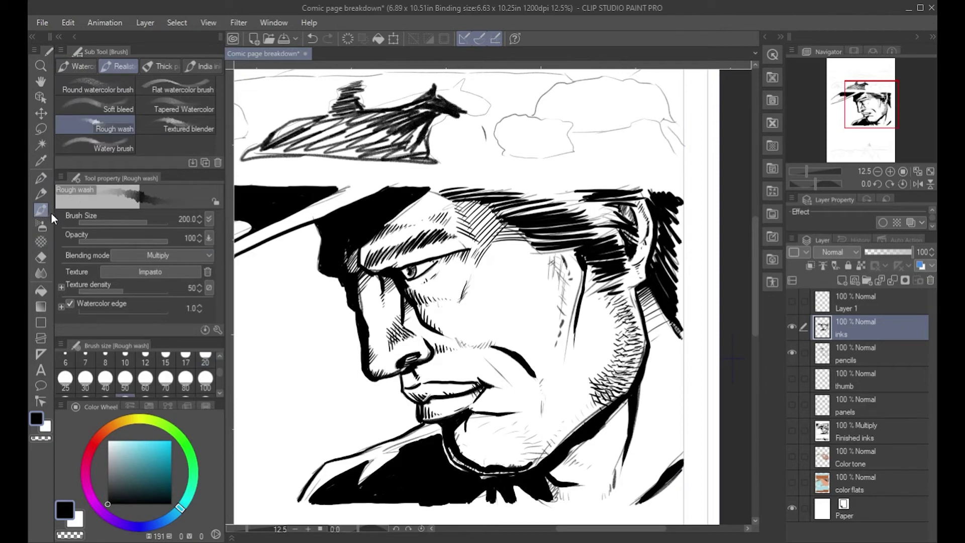
left_click(41, 178)
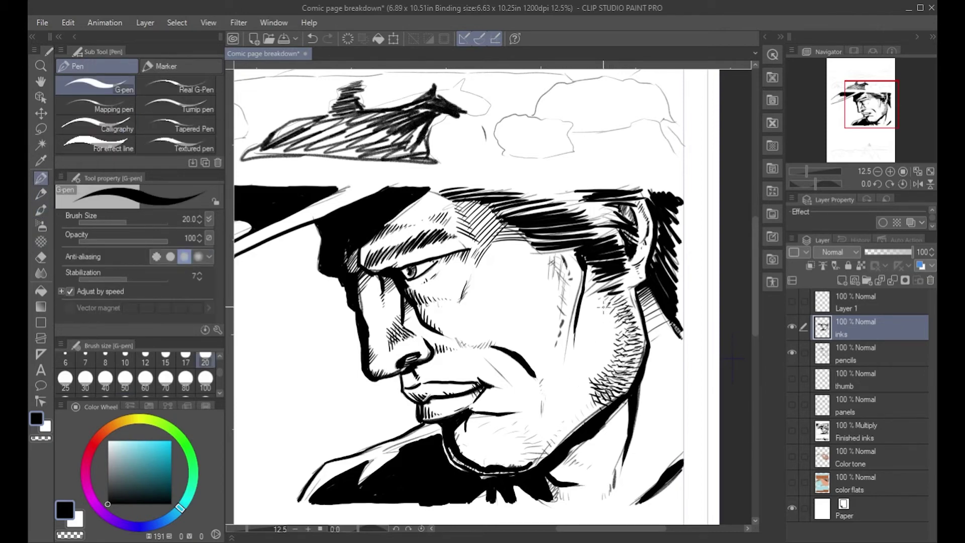
mouse_move(610, 299)
left_mouse_down()
mouse_move(598, 309)
mouse_move(594, 302)
mouse_move(610, 327)
mouse_move(591, 383)
left_mouse_up()
mouse_move(525, 460)
left_mouse_down()
mouse_move(539, 445)
mouse_move(529, 422)
left_mouse_up()
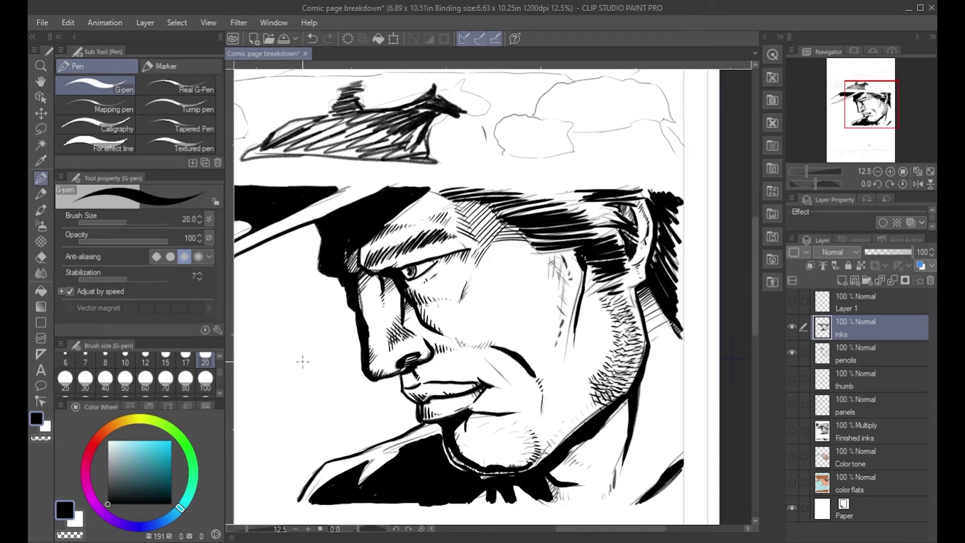
Draw a thin horizontal line with small marks along it in the empty area in front of the nose.
left_click_drag(262, 363, 330, 360)
left_click_drag(251, 363, 323, 361)
left_click_drag(302, 362, 288, 363)
left_click_drag(315, 354, 314, 359)
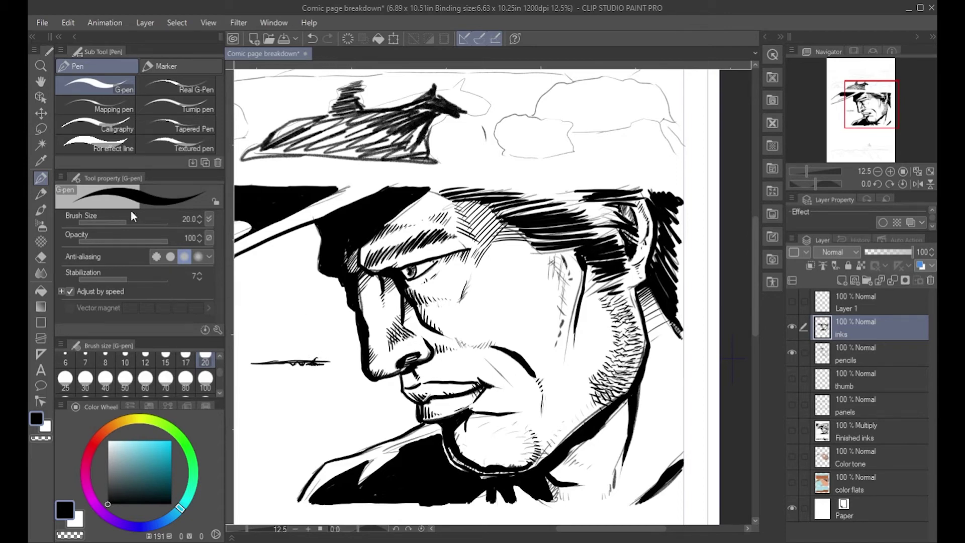
Lasso the practice line in front of the nose, delete it, and clear the selection.
left_click(41, 128)
mouse_move(322, 344)
left_mouse_down()
mouse_move(242, 352)
mouse_move(324, 345)
left_mouse_up()
key("Delete")
key("ctrl+d")
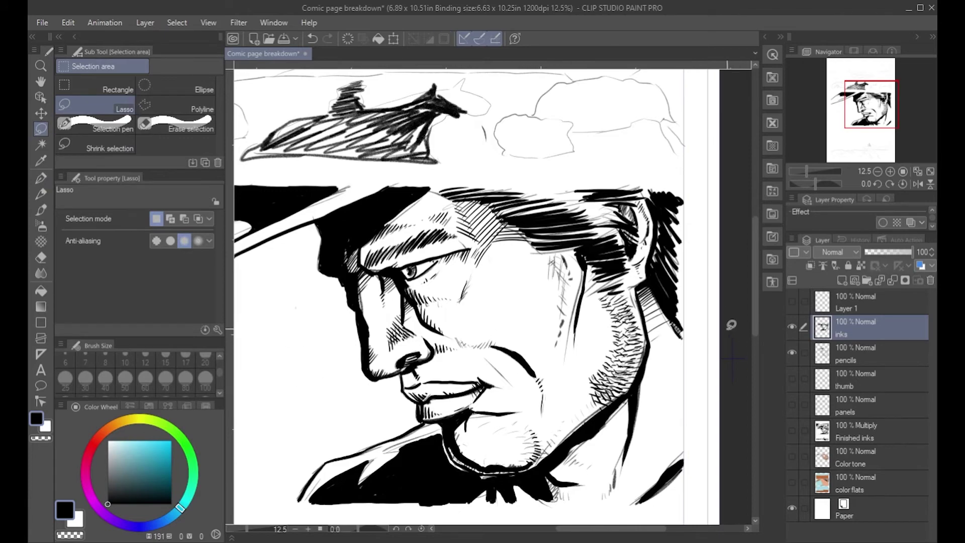
Hide the inks and pencils layers, show the Finished inks layer, and examine the whole inked page, the face and the landscape panel.
left_click(792, 327)
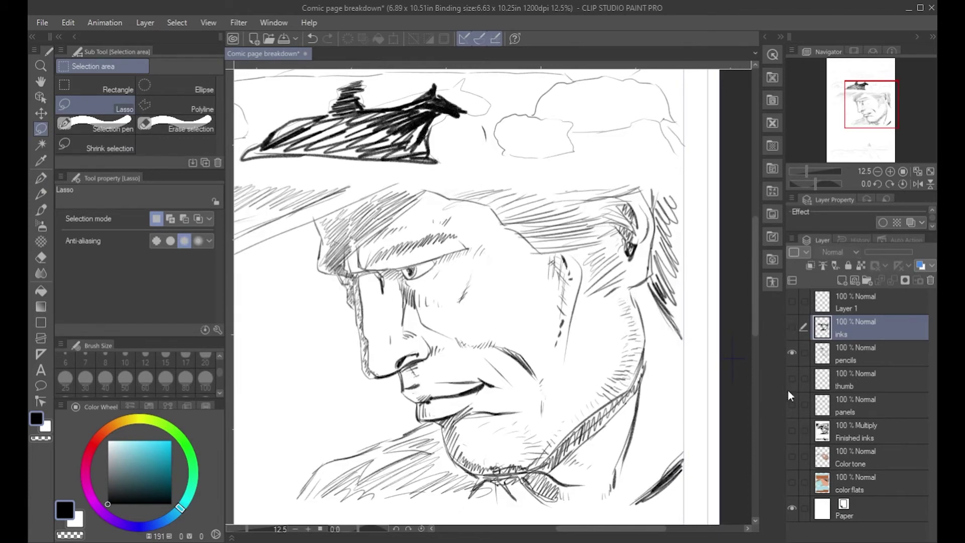
left_click(792, 431)
left_click(791, 353)
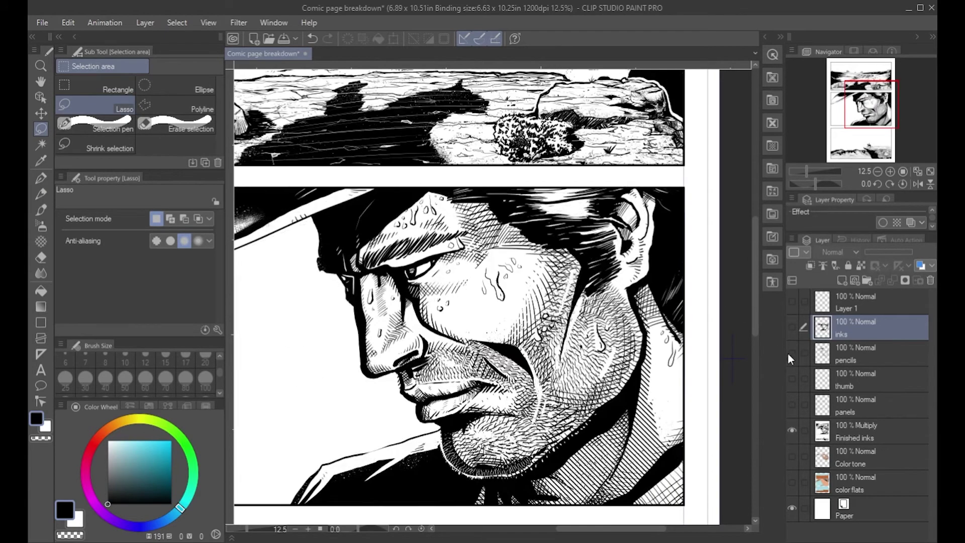
key("ctrl+minus")
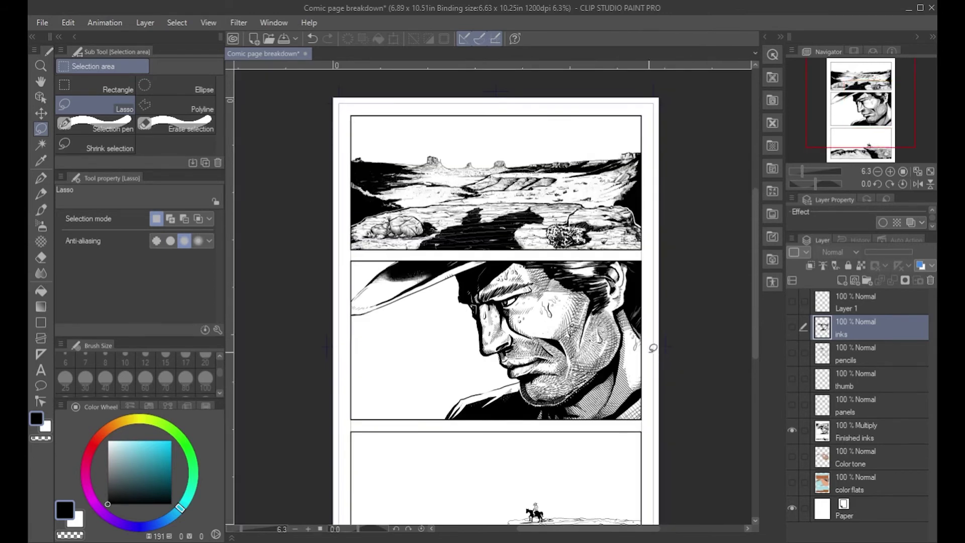
mouse_move(667, 360)
left_mouse_down()
mouse_move(622, 299)
mouse_move(627, 327)
left_mouse_up()
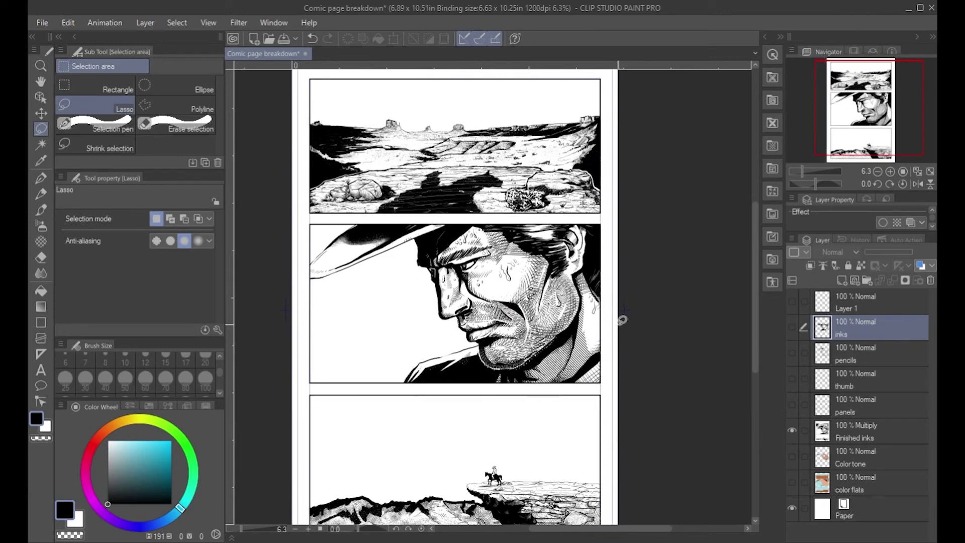
scroll(622, 319, "up", 2)
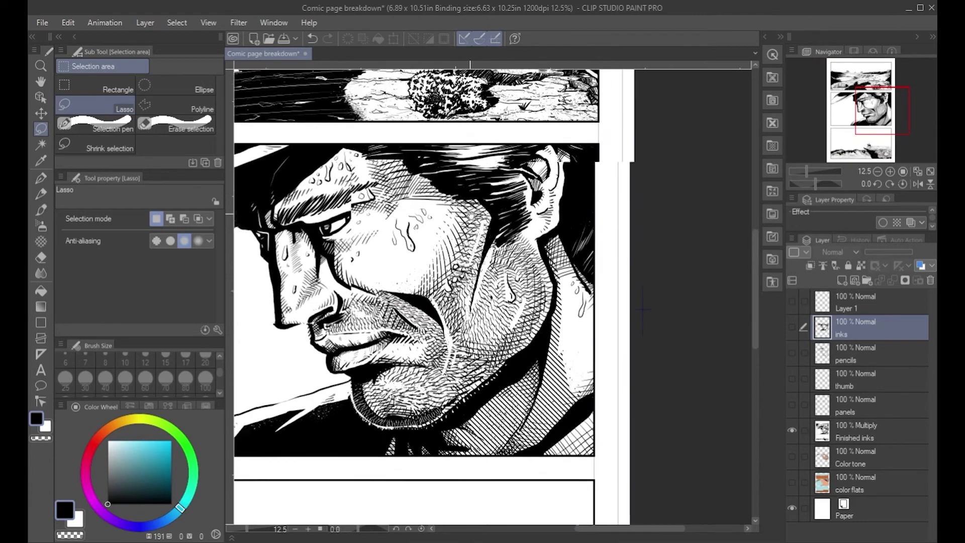
scroll(455, 229, "up", 10)
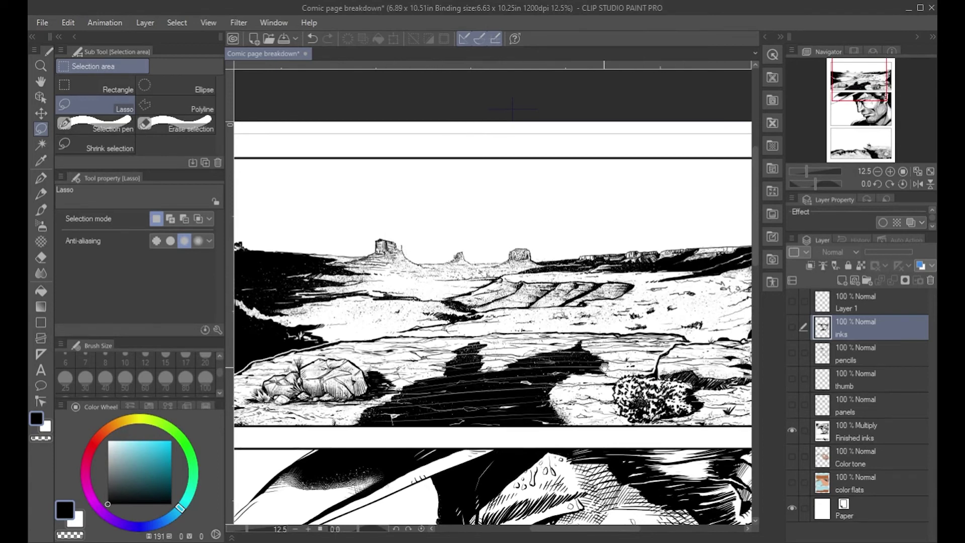
left_click_drag(603, 368, 617, 380)
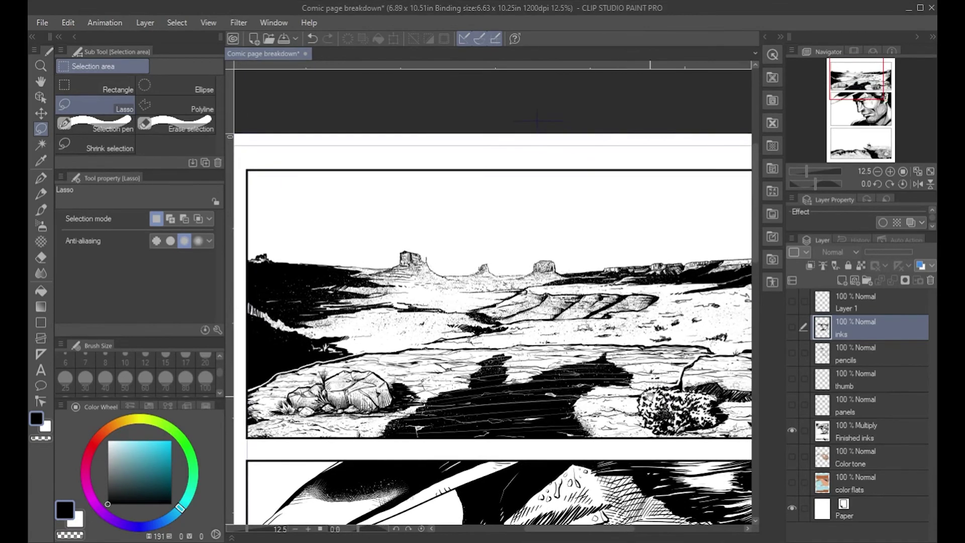
Examine the finished inks of the desert landscape, the cowboy's face and the rider on the cliff, panel by panel.
left_click_drag(648, 135, 562, 129)
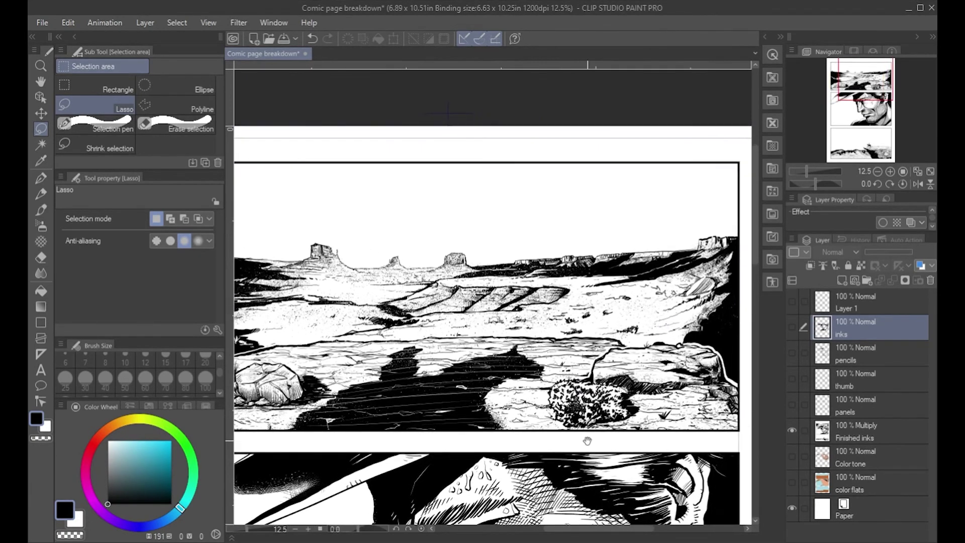
left_click_drag(586, 441, 678, 189)
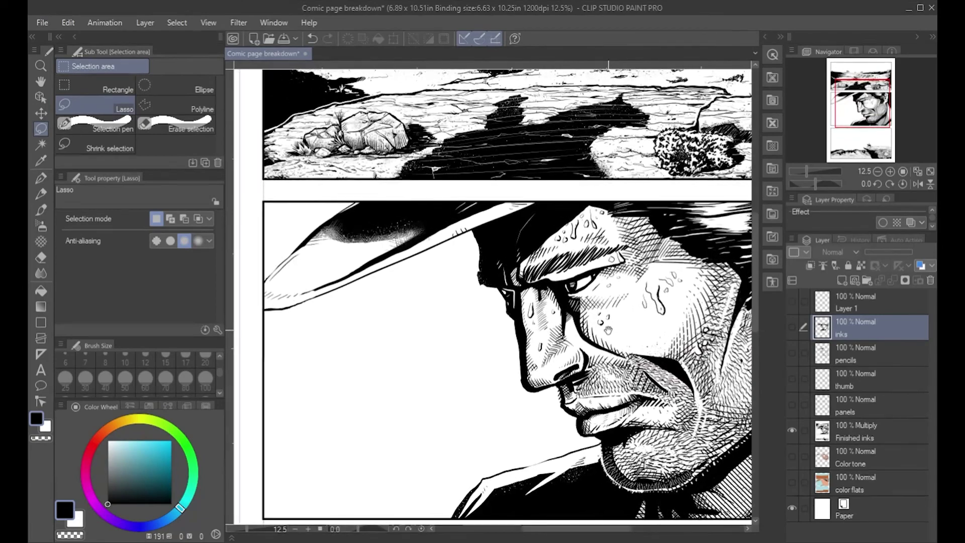
left_click_drag(625, 413, 609, 309)
left_click_drag(653, 503, 639, 374)
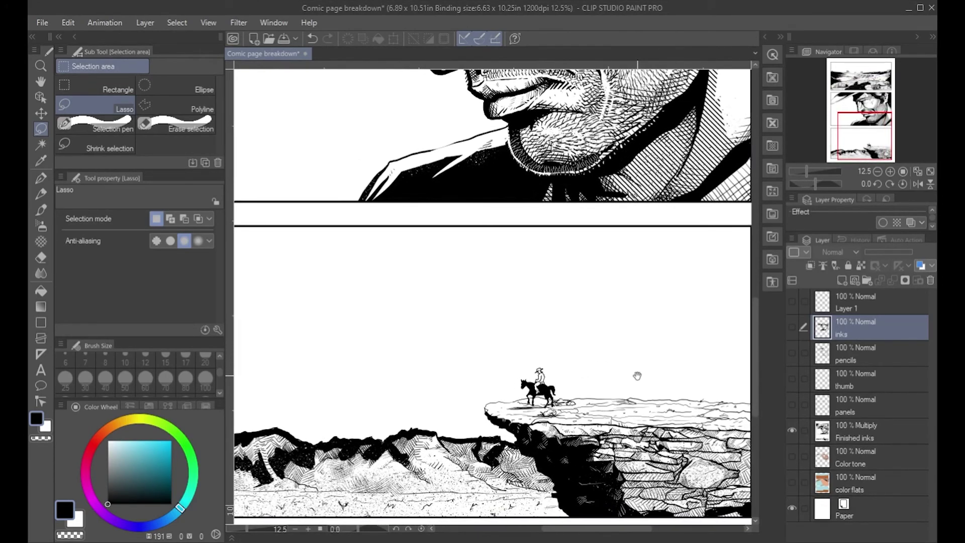
left_click_drag(507, 327, 577, 377)
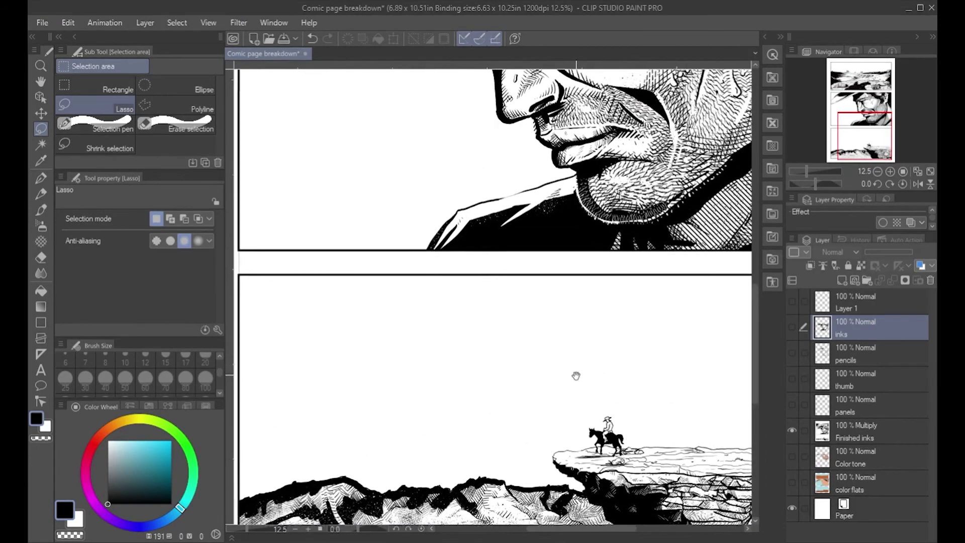
left_click_drag(601, 308, 572, 435)
left_click_drag(578, 211, 580, 340)
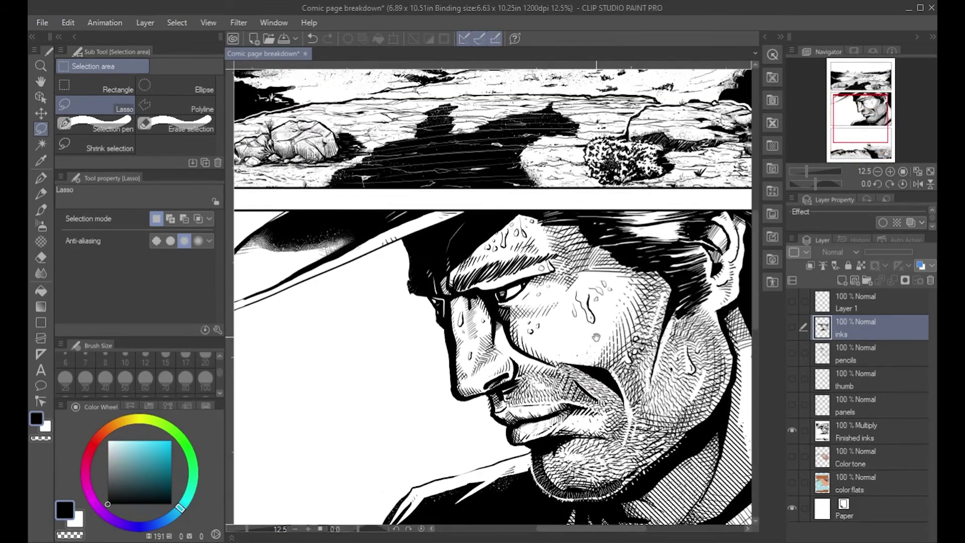
left_click_drag(582, 161, 585, 289)
left_click_drag(586, 213, 644, 360)
left_click_drag(526, 130, 494, 83)
scroll(622, 310, "down", 3)
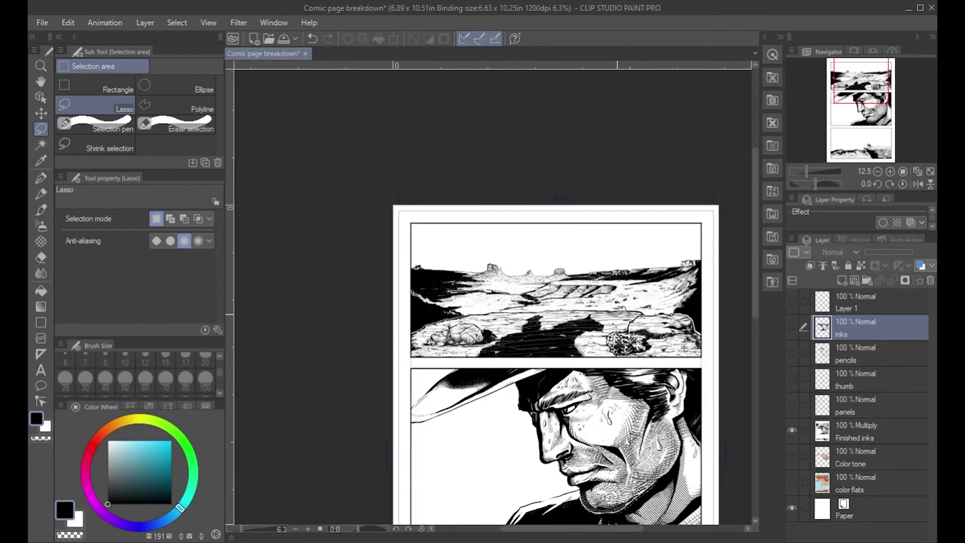
scroll(638, 289, "up", 1)
scroll(571, 360, "up", 4)
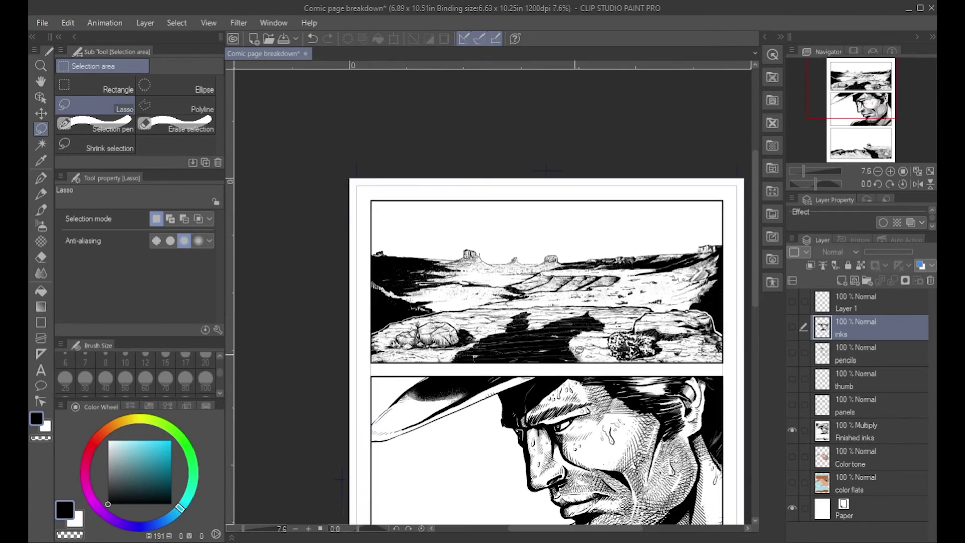
left_click_drag(503, 351, 437, 261)
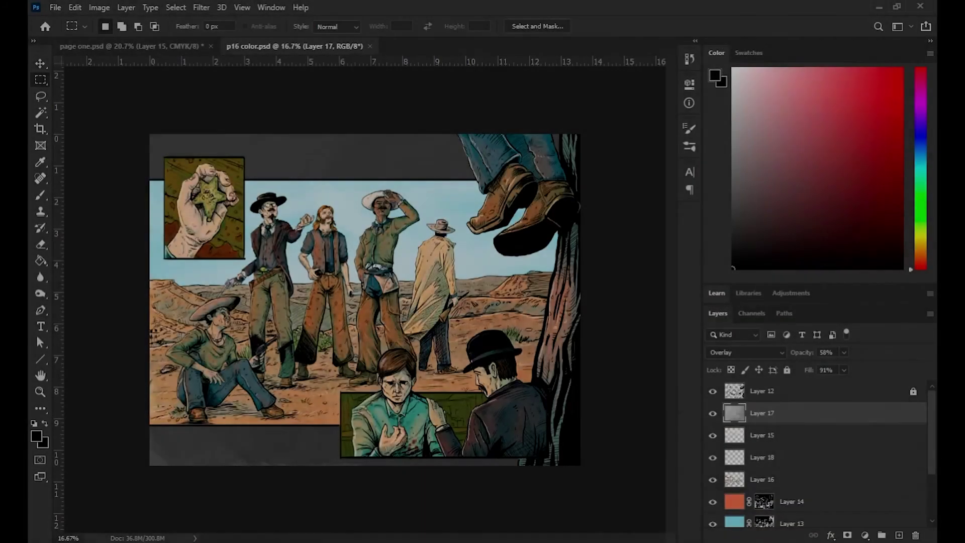
Switch to p16 color.psd in Photoshop and hide Layer 1 copy, Layers 13, 14, 16, 18 and 15 to expose the line art.
scroll(714, 471, "down", 3)
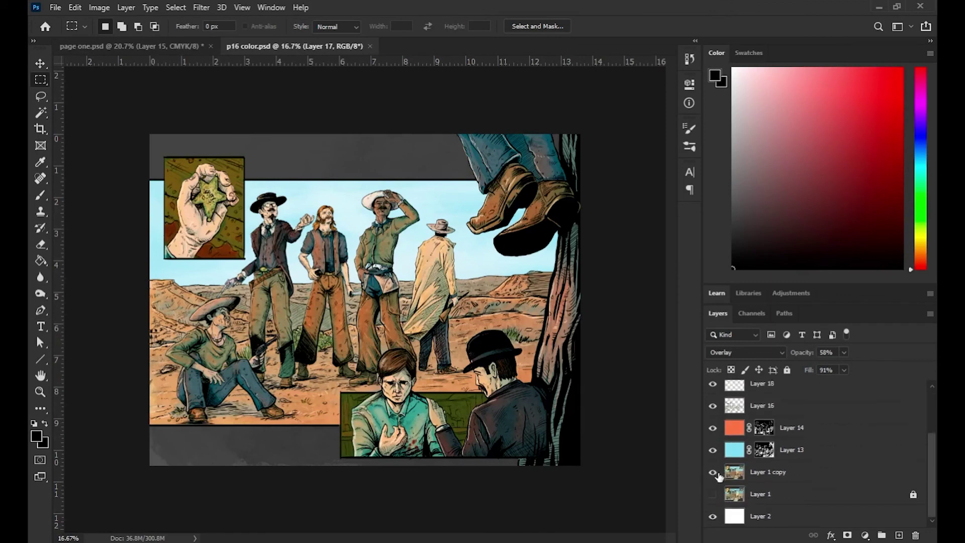
left_click(713, 472)
left_click(713, 450)
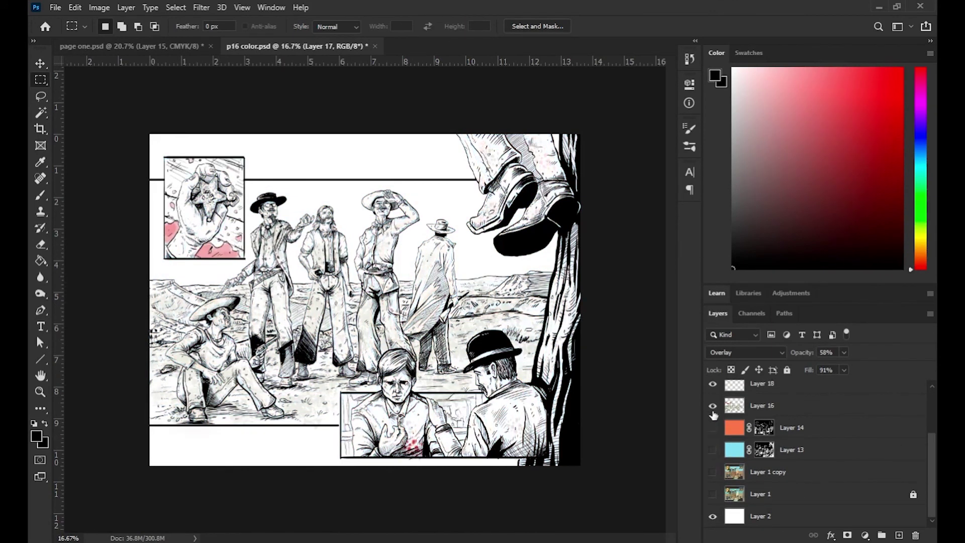
scroll(714, 422, "up", 1)
left_click(712, 427)
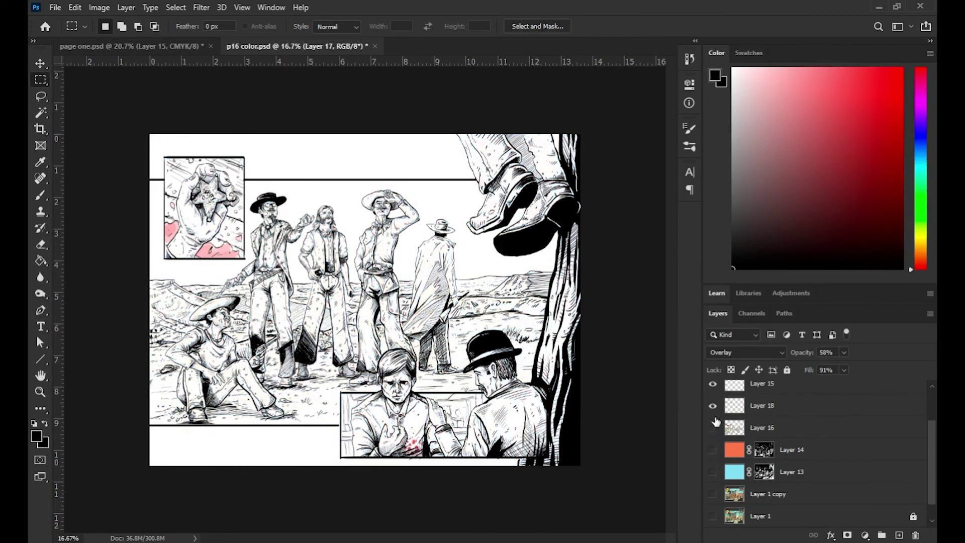
left_click(713, 406)
left_click(713, 384)
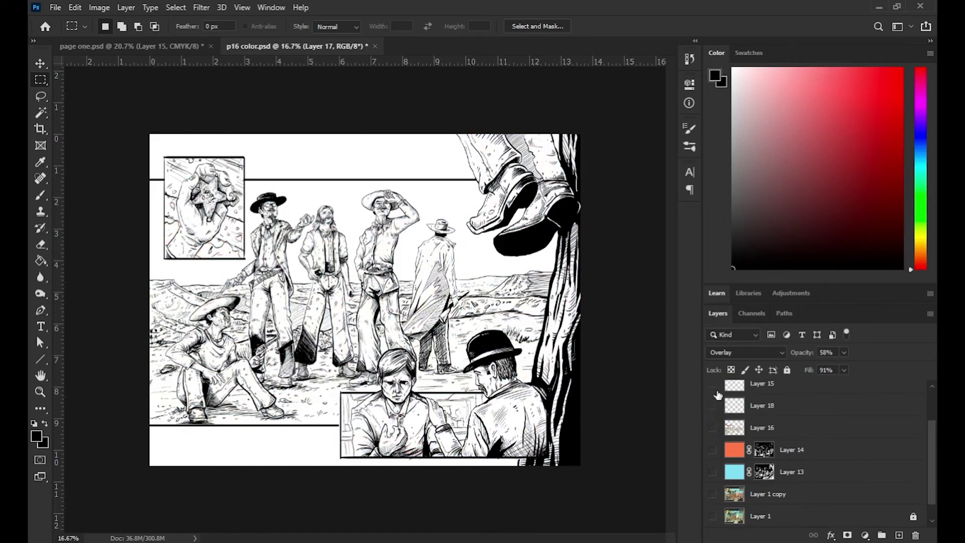
scroll(715, 392, "up", 1)
scroll(728, 424, "up", 2)
Briefly show the colours on Layer 1 copy, hide them, and show the flat colours on Layer 1 instead.
scroll(728, 452, "down", 3)
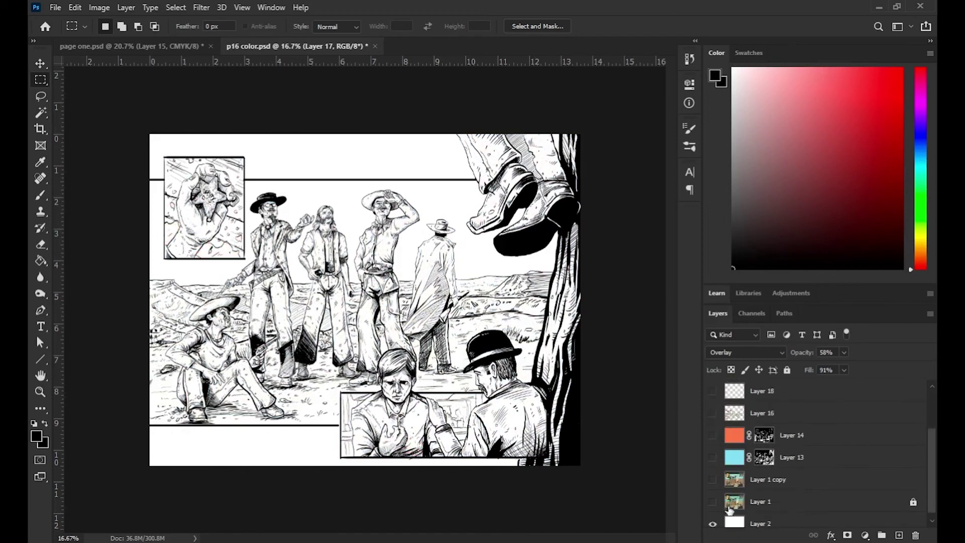
left_click(713, 482)
left_click(712, 481)
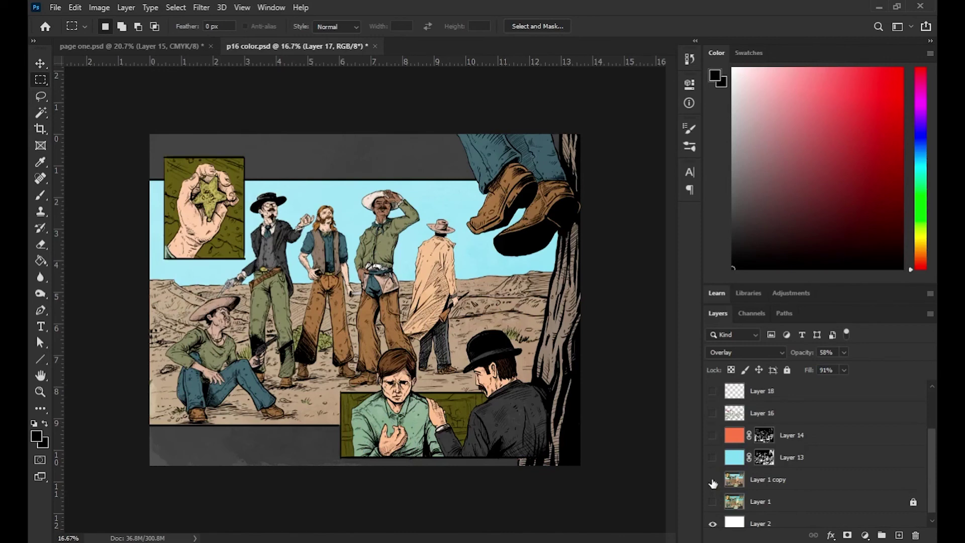
left_click(713, 502)
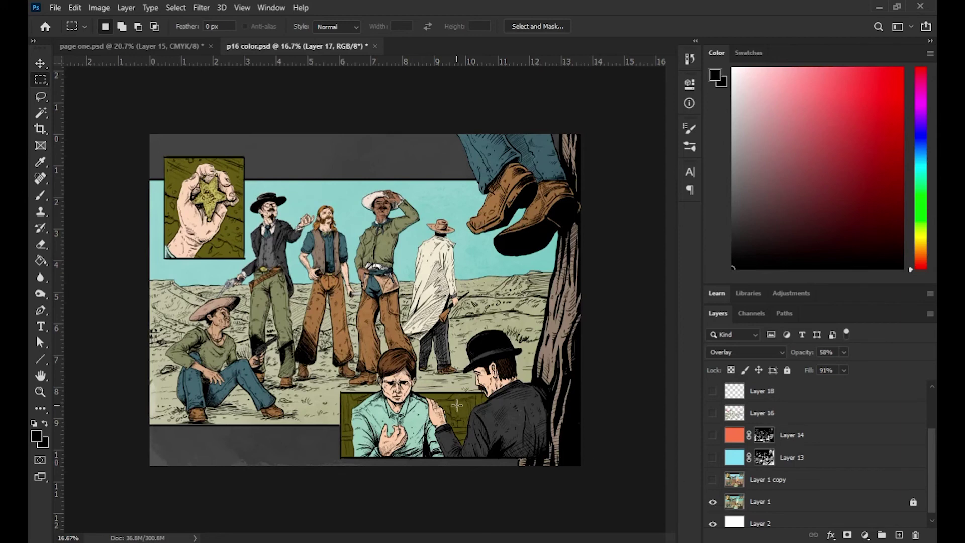
Select the olive backgrounds of the two inset panels on Layer 1 with the Magic Wand at tolerance 5.
left_click(41, 112)
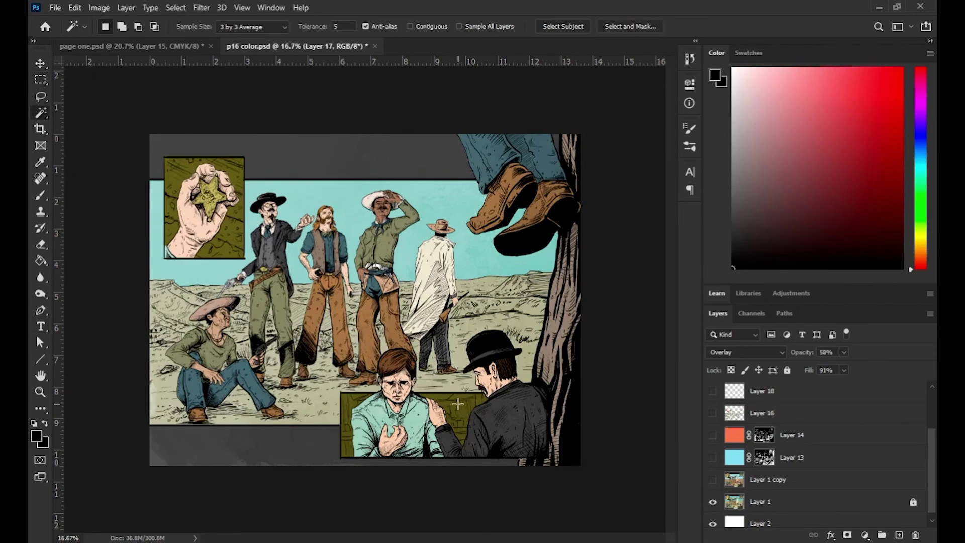
left_click(458, 404)
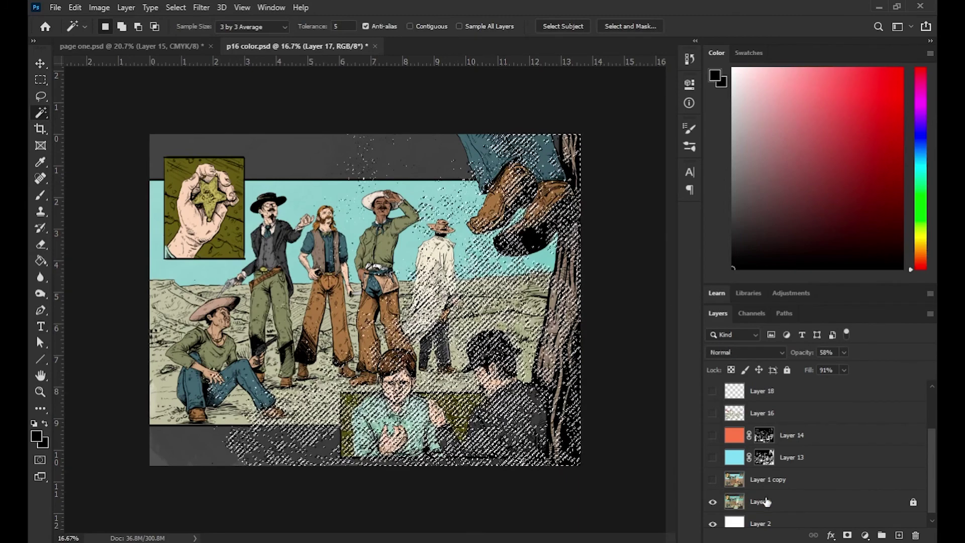
left_click(761, 502)
left_click(435, 400)
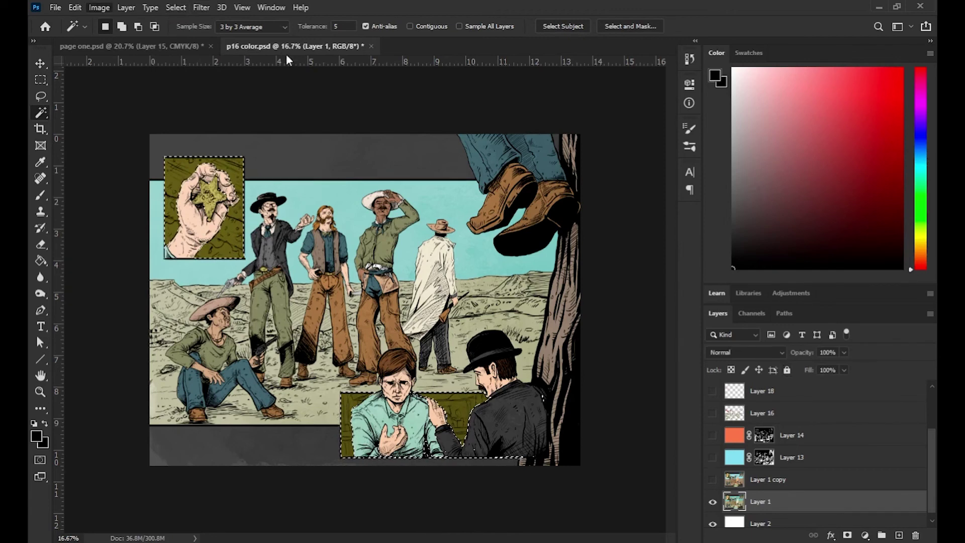
Try a dark red colour on the selected inset backgrounds, undo it, and clear the selection.
key("i")
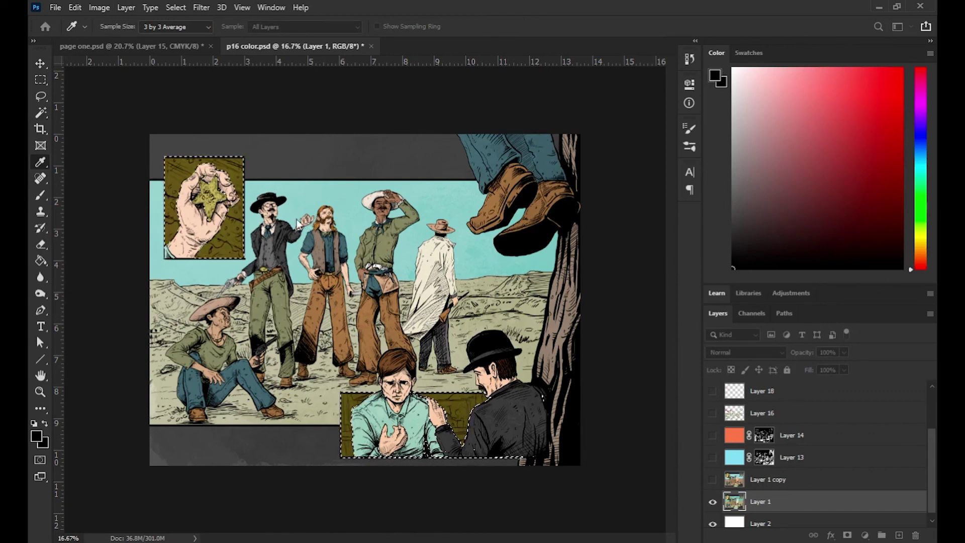
key("ctrl+z")
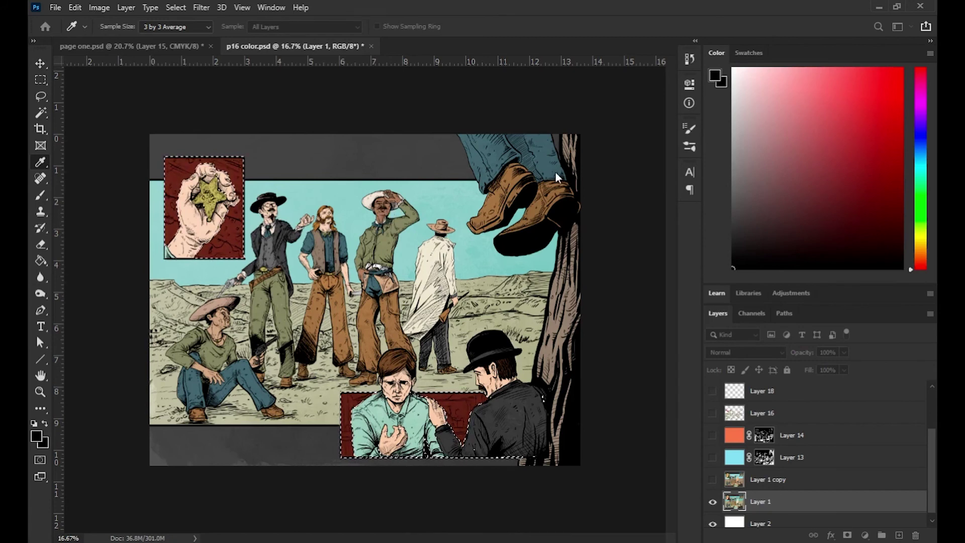
key("w")
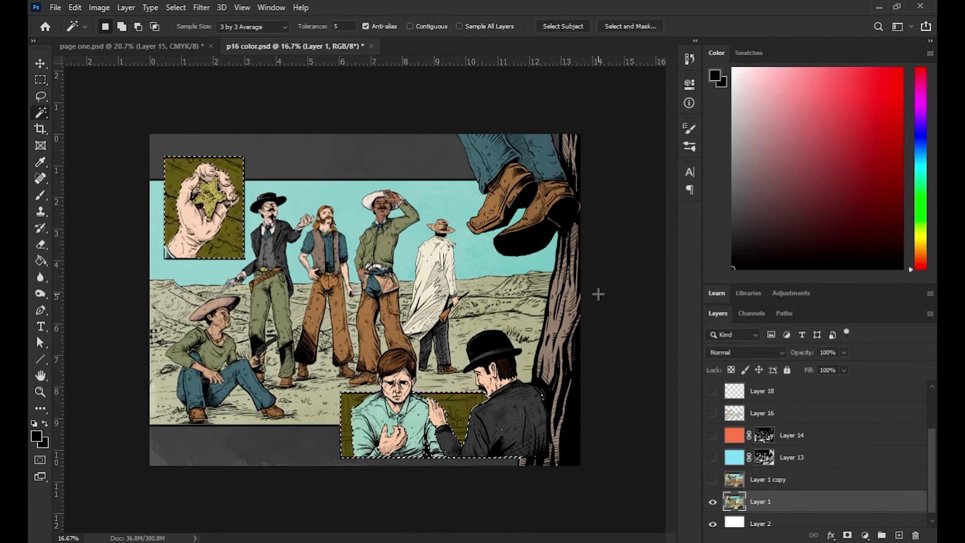
key("ctrl+d")
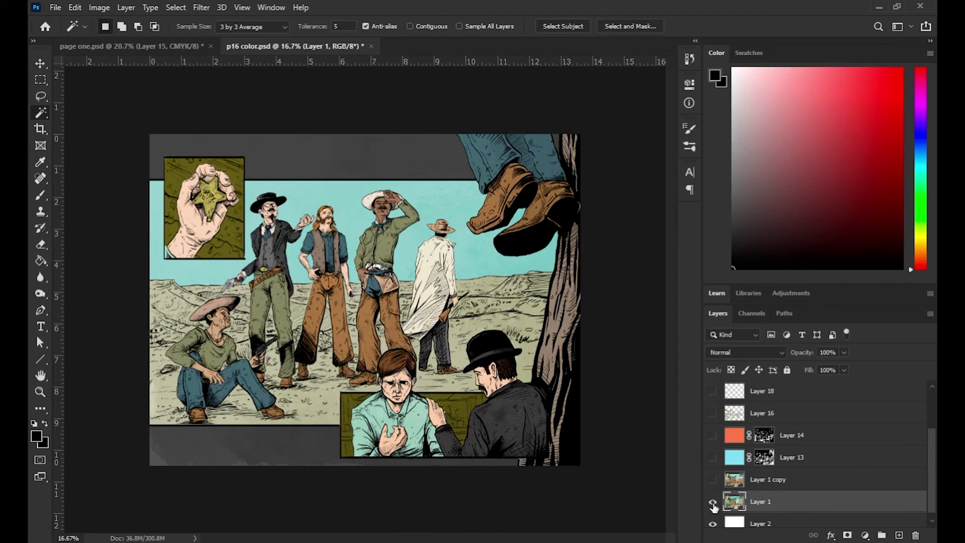
Compare the flats on Layer 1 with the adjusted colours on Layer 1 copy by alternating their visibility.
left_click(713, 503)
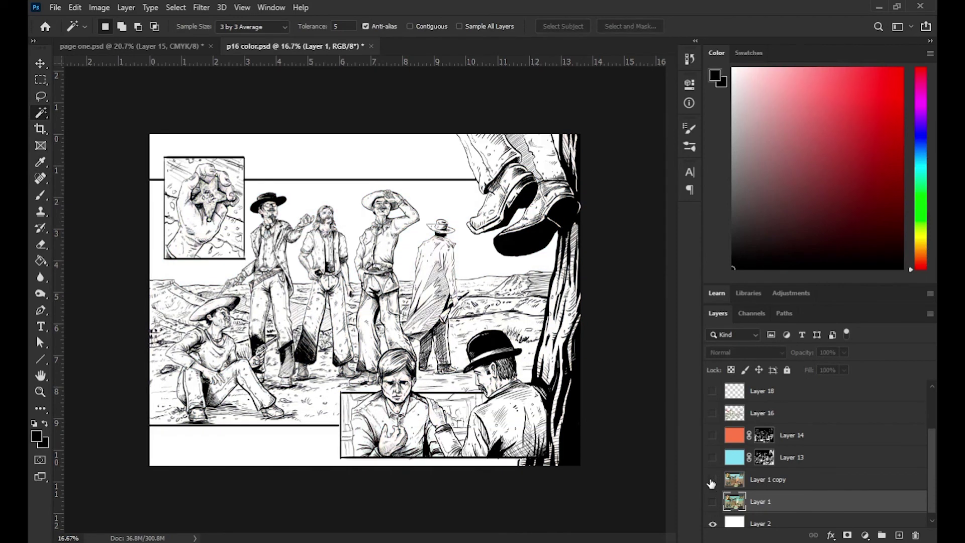
left_click(712, 480)
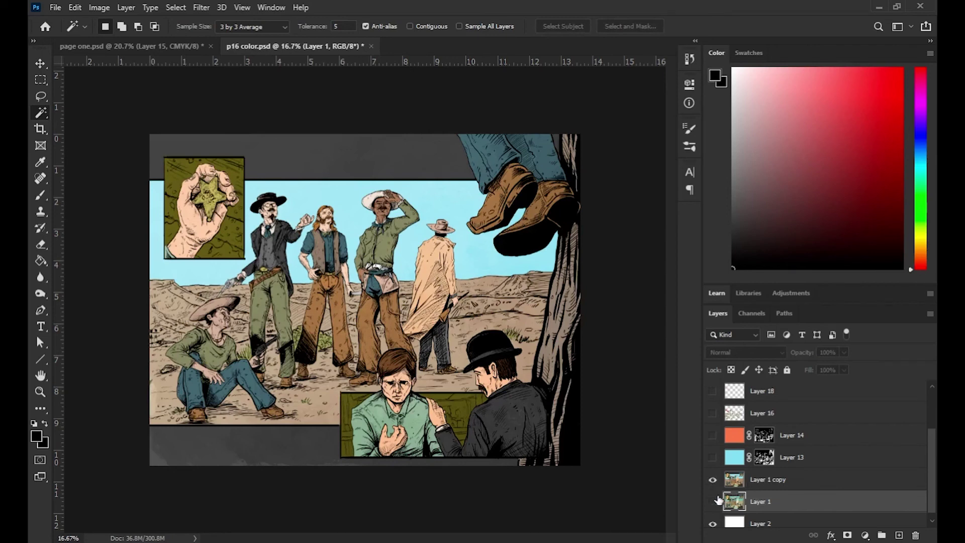
left_click(712, 480)
left_click(712, 502)
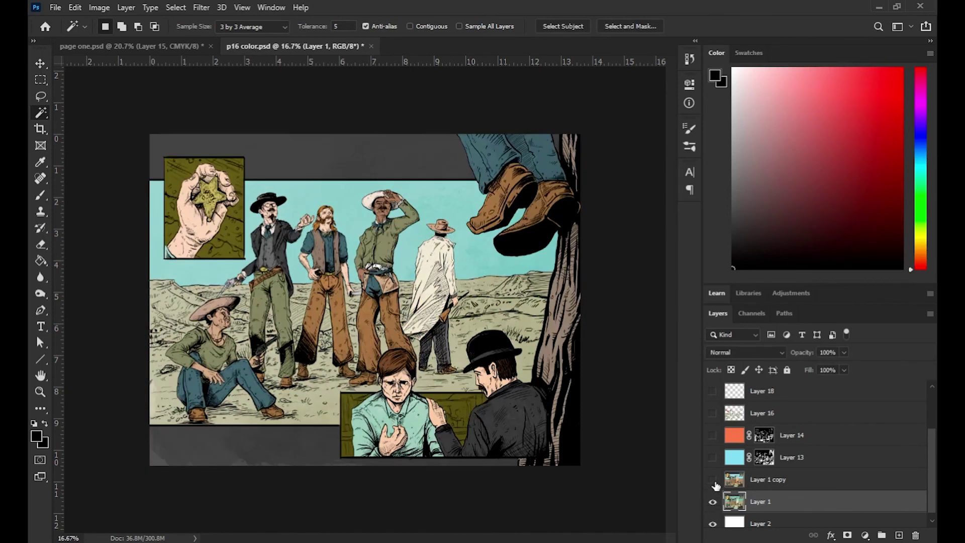
Show Layer 1 copy over the flats, then select and show the cyan Multiply shading on Layer 13.
left_click(713, 480)
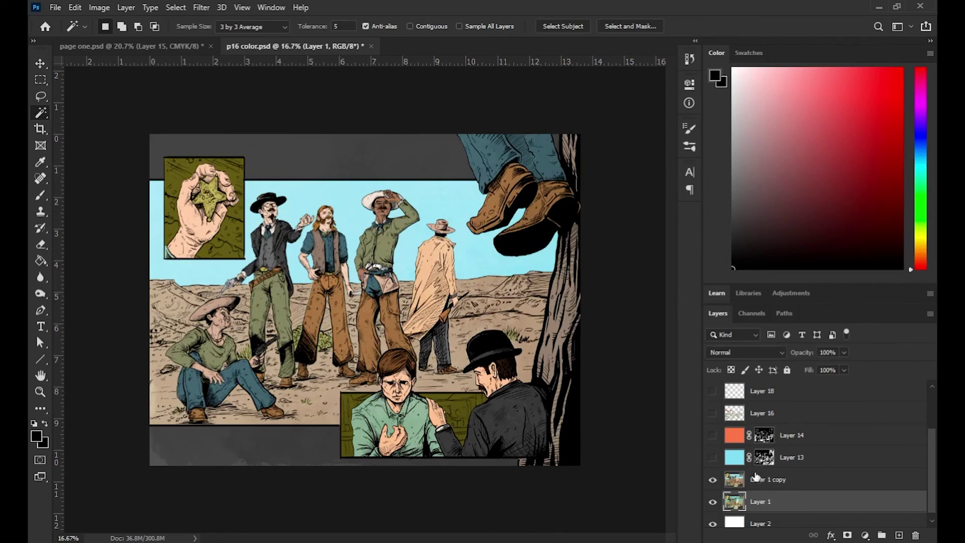
left_click(811, 464)
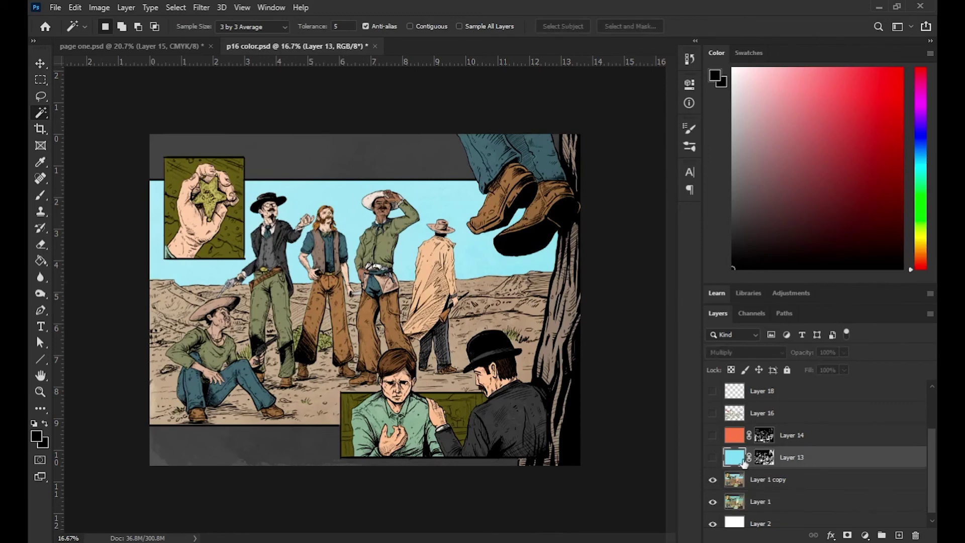
left_click(713, 458)
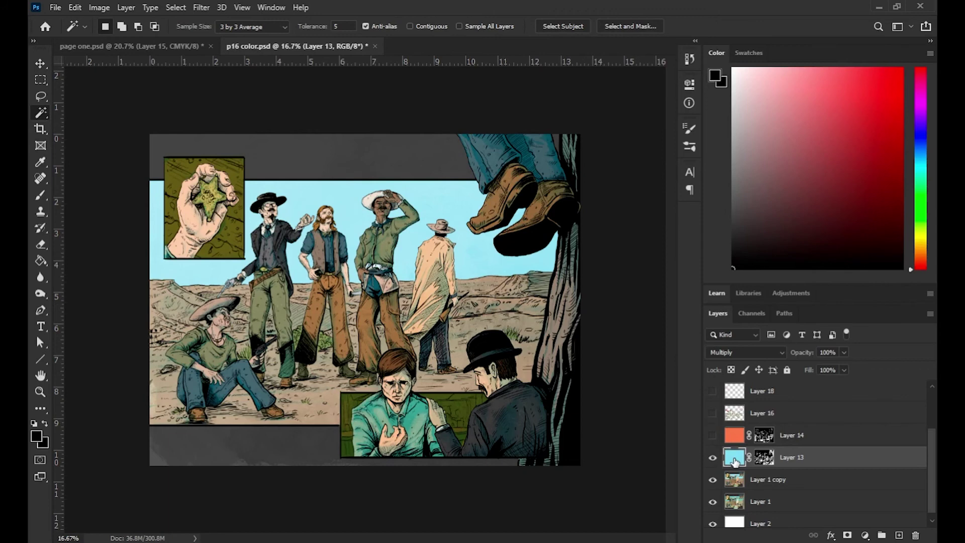
Disable Layer 13's mask and hide Layer 1 copy, Layer 1 and Layer 2 to isolate the cyan fill under the inks.
left_click(763, 461)
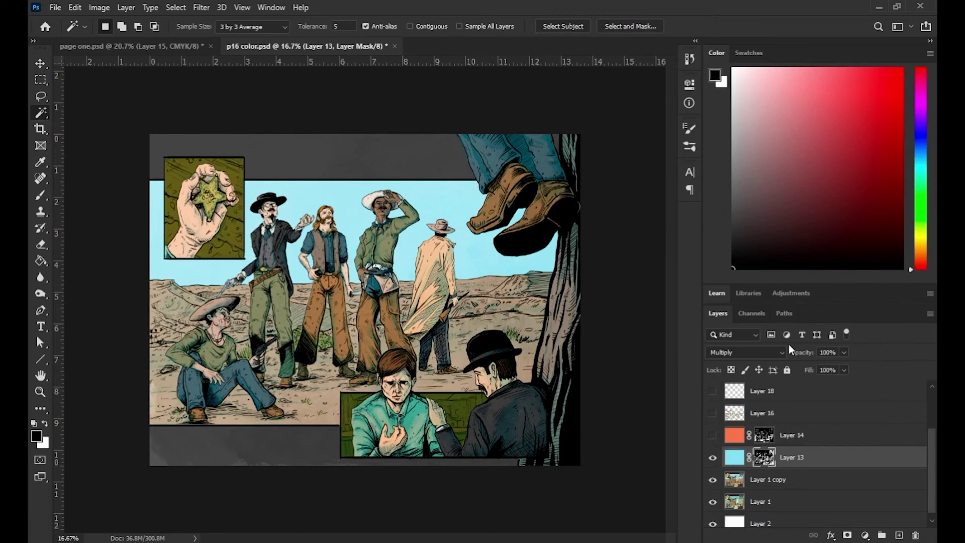
key("shift+backslash")
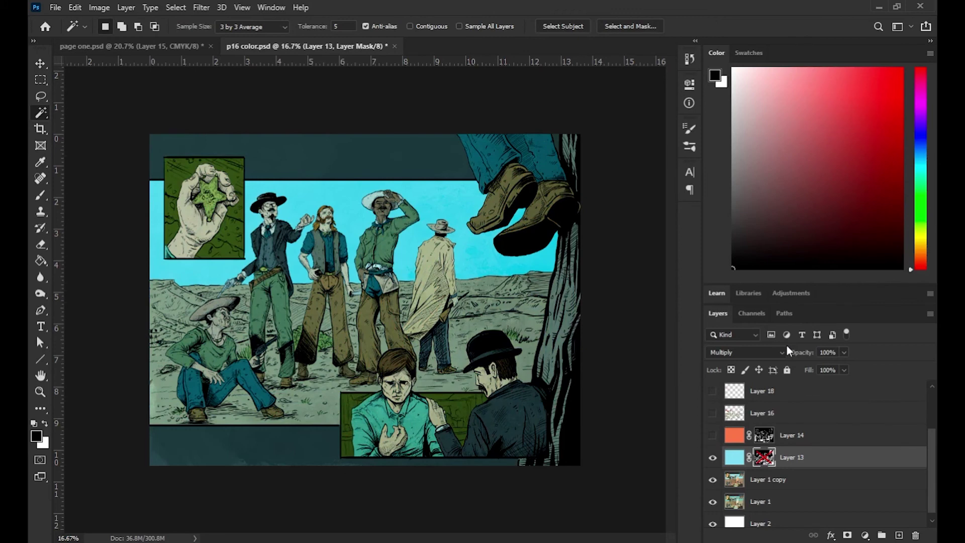
left_click(712, 479)
left_click(713, 501)
left_click(713, 523)
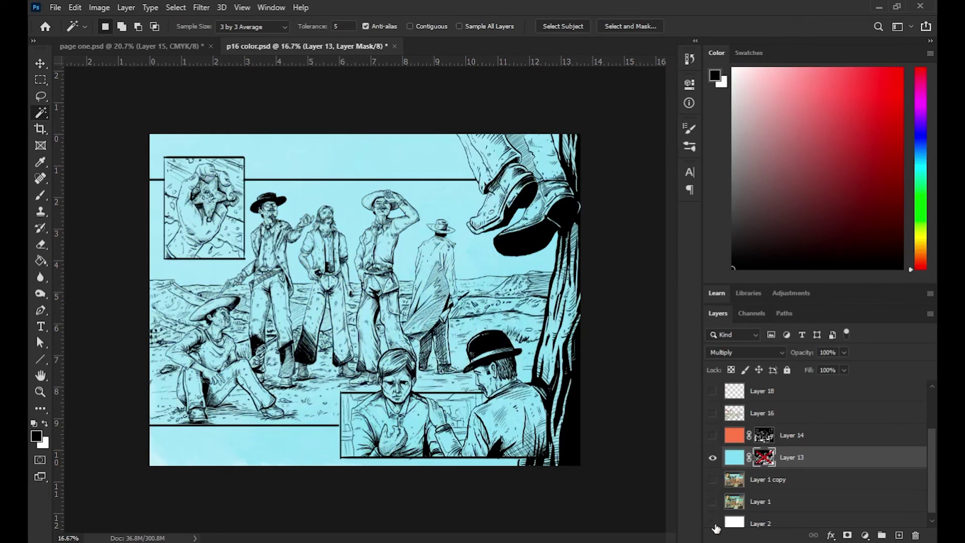
Show Layer 2, Layer 1 and Layer 1 copy again and re-enable Layer 13's mask.
left_click(713, 524)
left_click(713, 502)
left_click(713, 480)
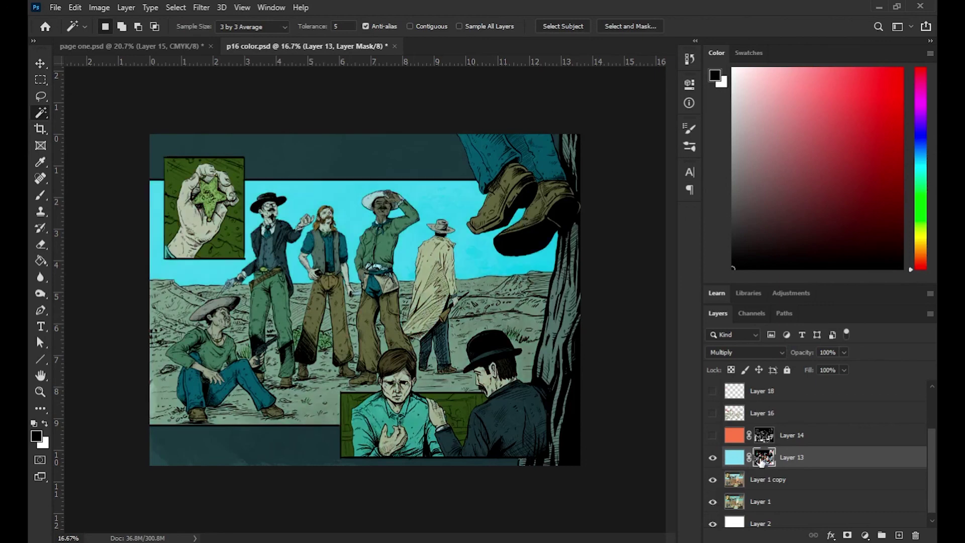
left_click(764, 457, "shift")
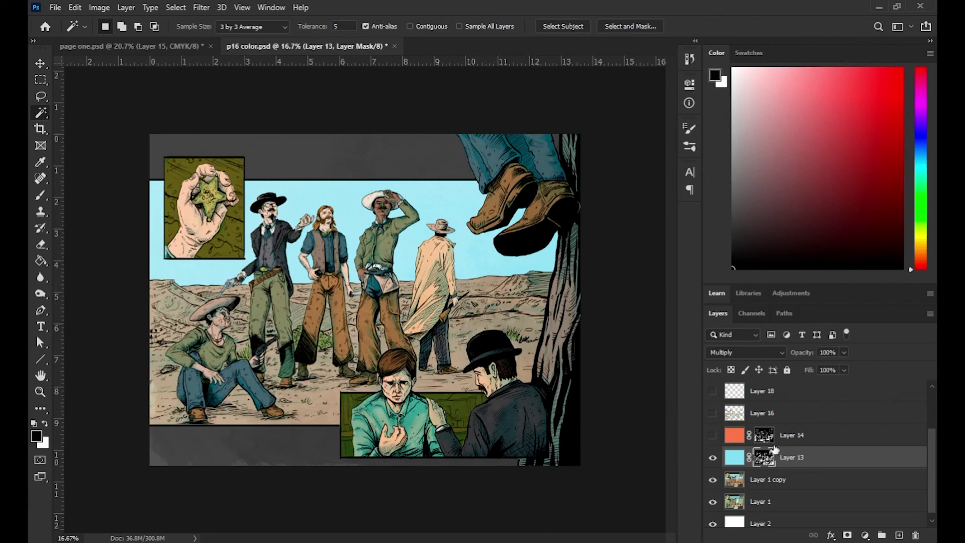
Select and show the orange Overlay colour on Layer 14.
left_click(794, 439)
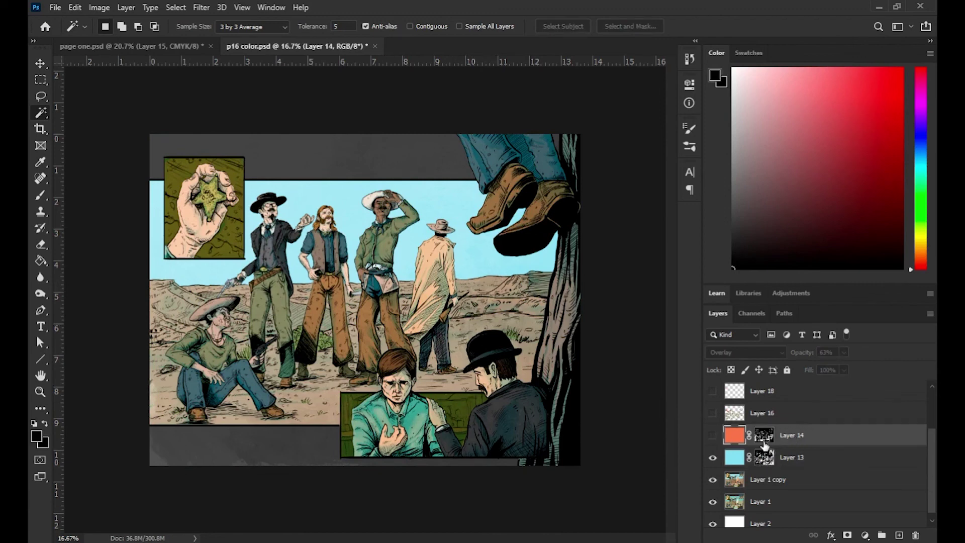
left_click(712, 434)
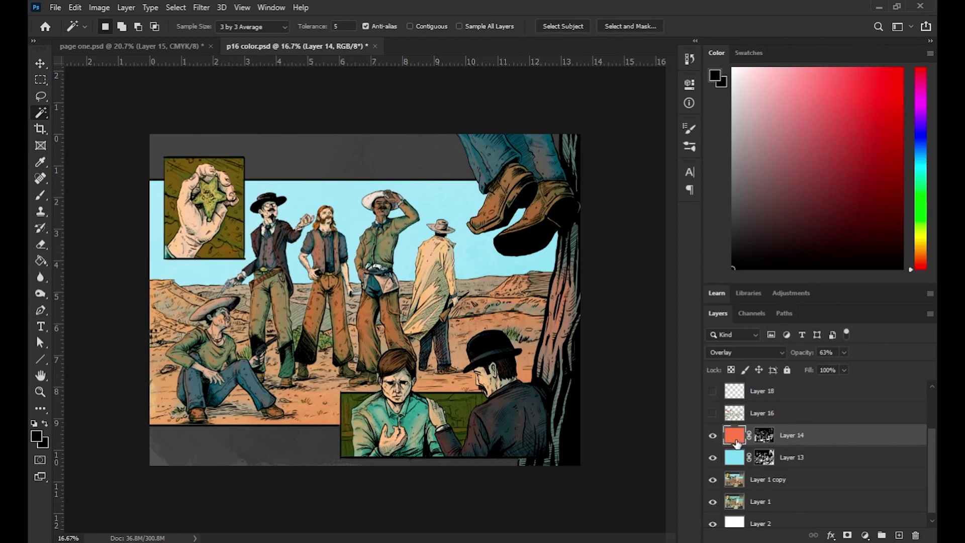
Preview Screen and other blend modes on Layer 14's orange fill, then return it to Overlay.
left_click(765, 436)
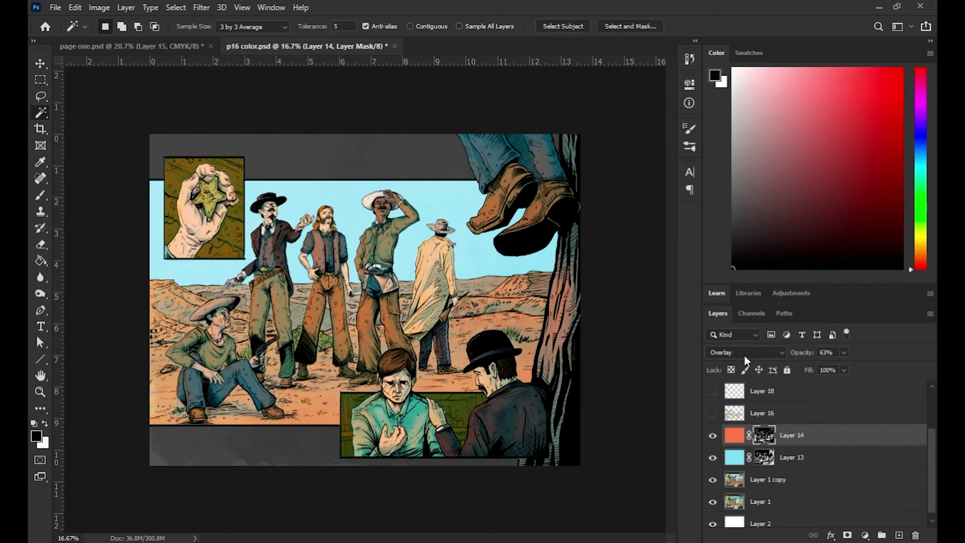
left_click(745, 435)
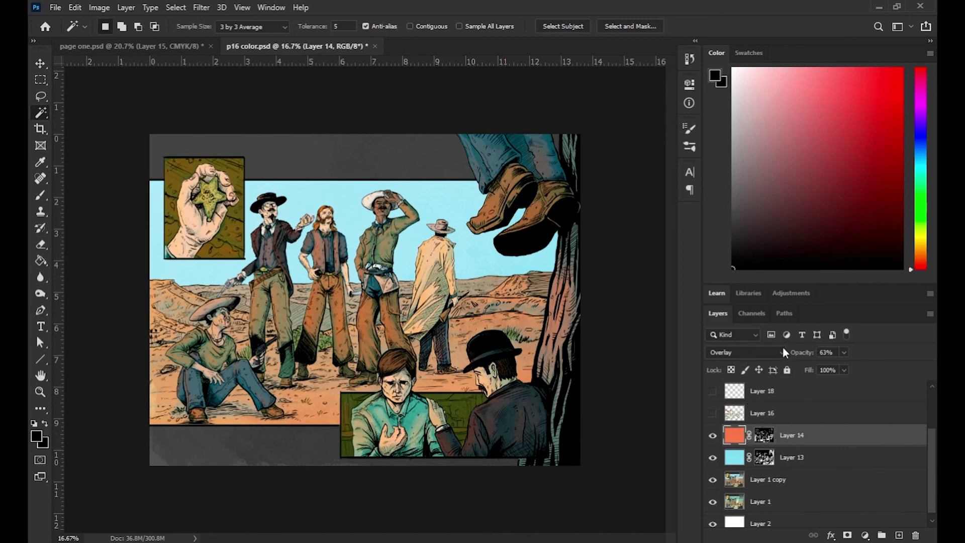
scroll(776, 349, "down", 1)
scroll(749, 352, "up", 5)
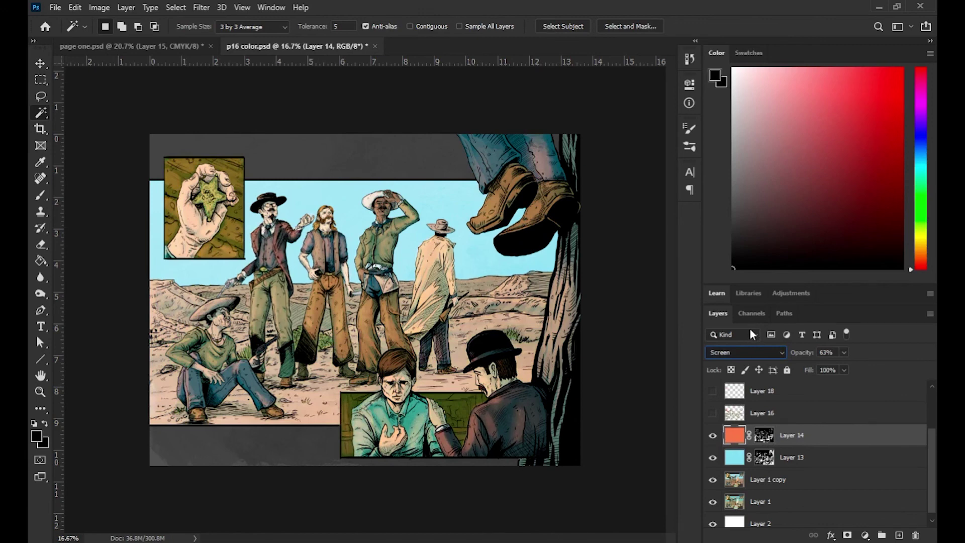
scroll(747, 351, "down", 4)
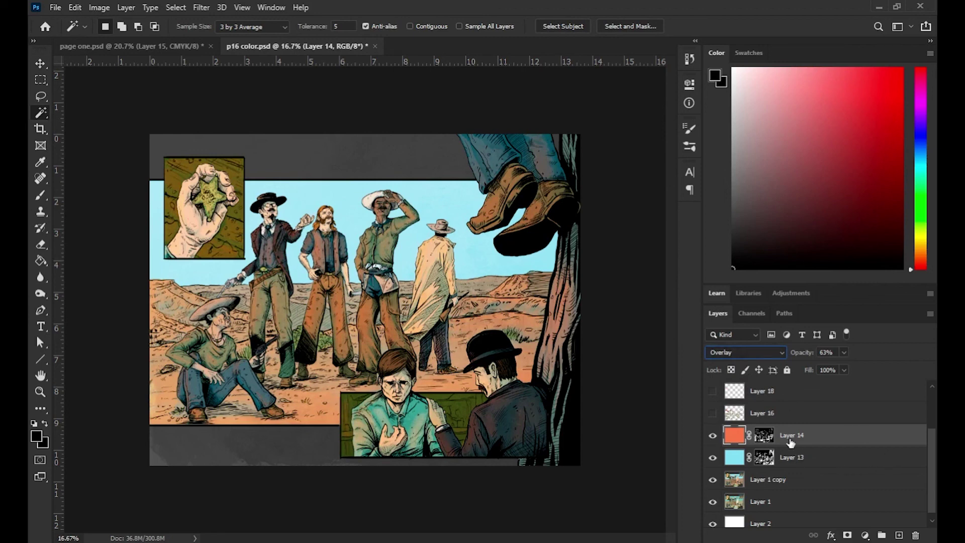
Compare the page with and without Layer 16, leaving the layer visible above the orange Overlay fill.
scroll(789, 447, "up", 1)
scroll(782, 455, "up", 1)
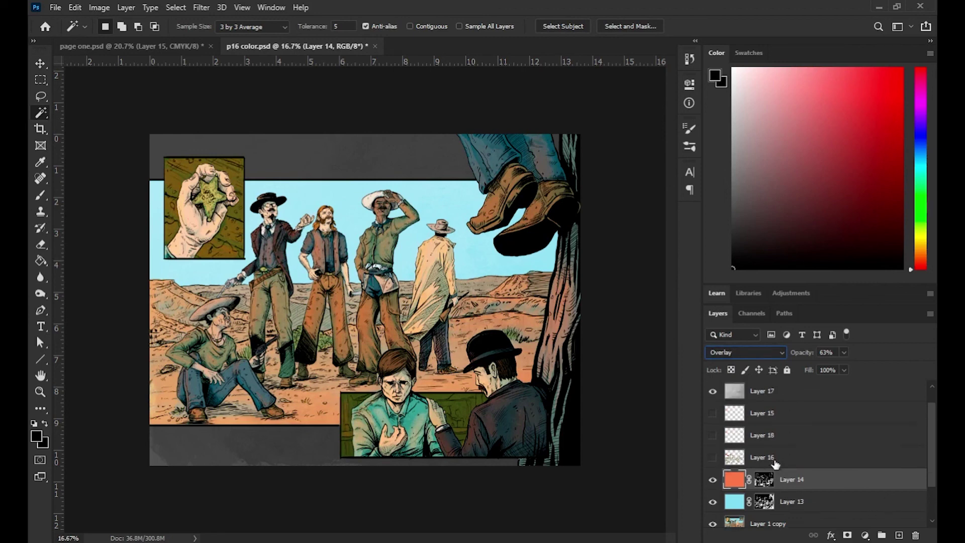
left_click(712, 457)
left_click(714, 458)
left_click(714, 460)
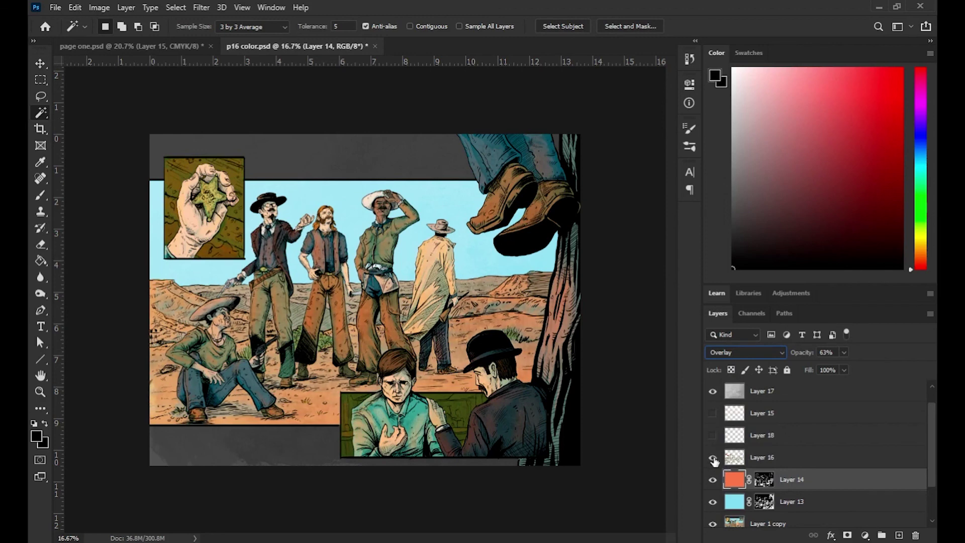
left_click(714, 458)
left_click(713, 459)
Toggle Layer 18 on and off to compare its effect, leaving it visible.
scroll(789, 480, "up", 1)
left_click(712, 458)
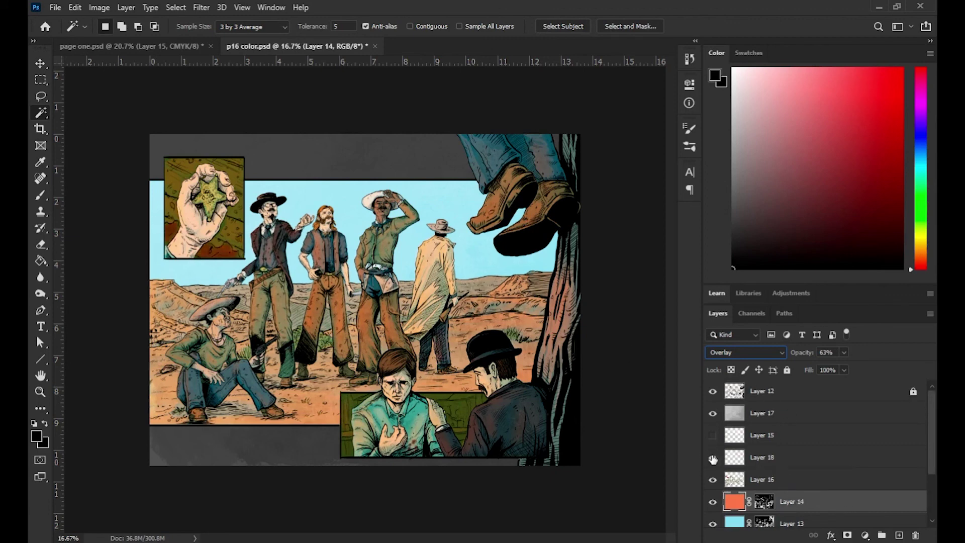
left_click(713, 458)
left_click(713, 459)
Show Layer 15 and compare the artwork with and without it, leaving it visible.
left_click(713, 436)
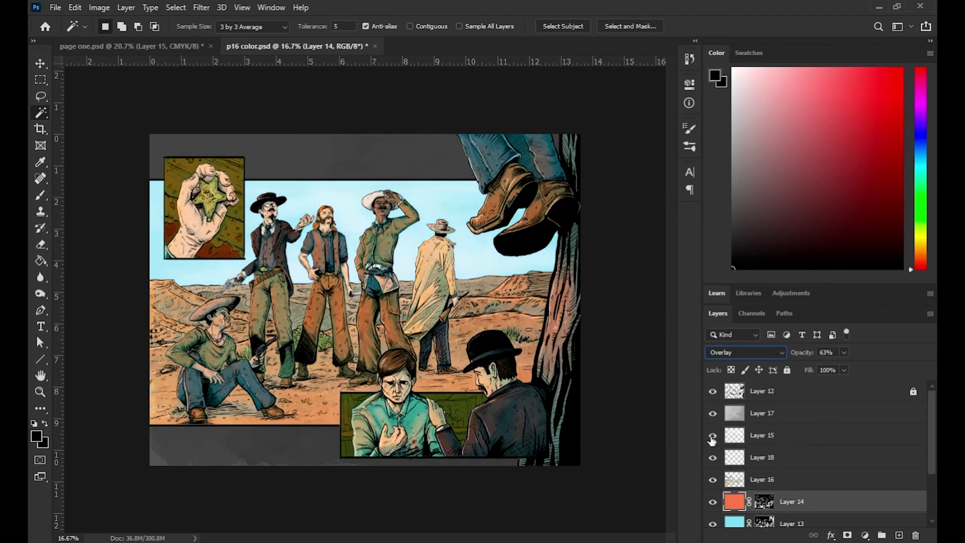
left_click(712, 438)
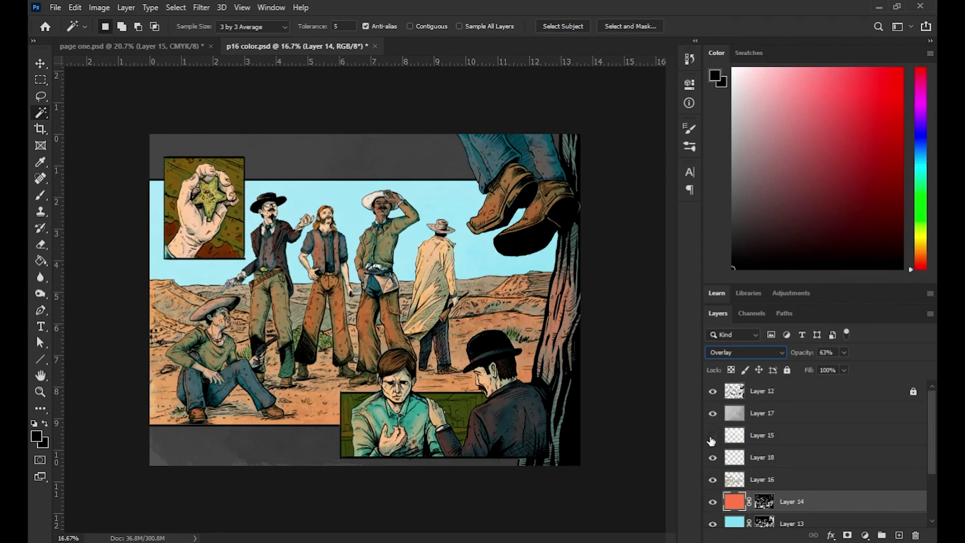
left_click(712, 437)
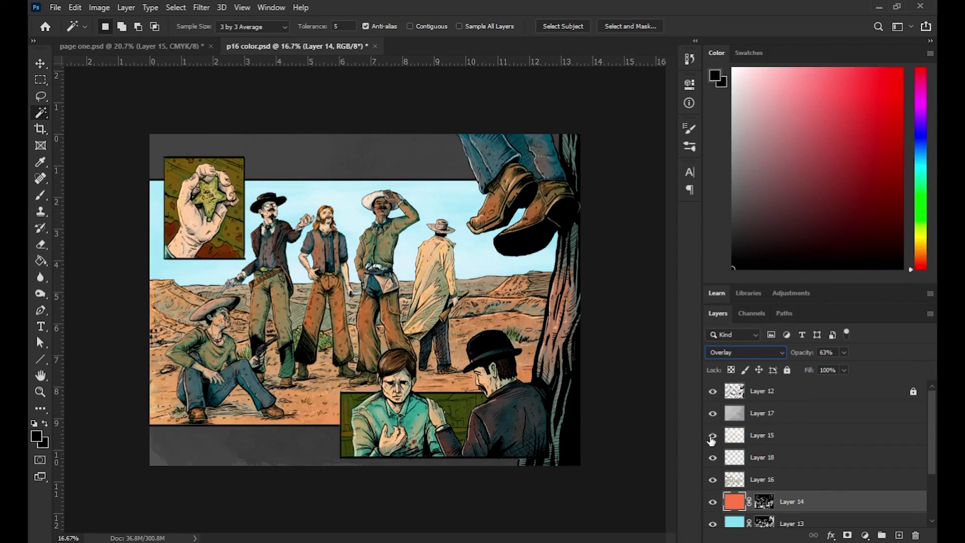
left_click(712, 436)
left_click(712, 436)
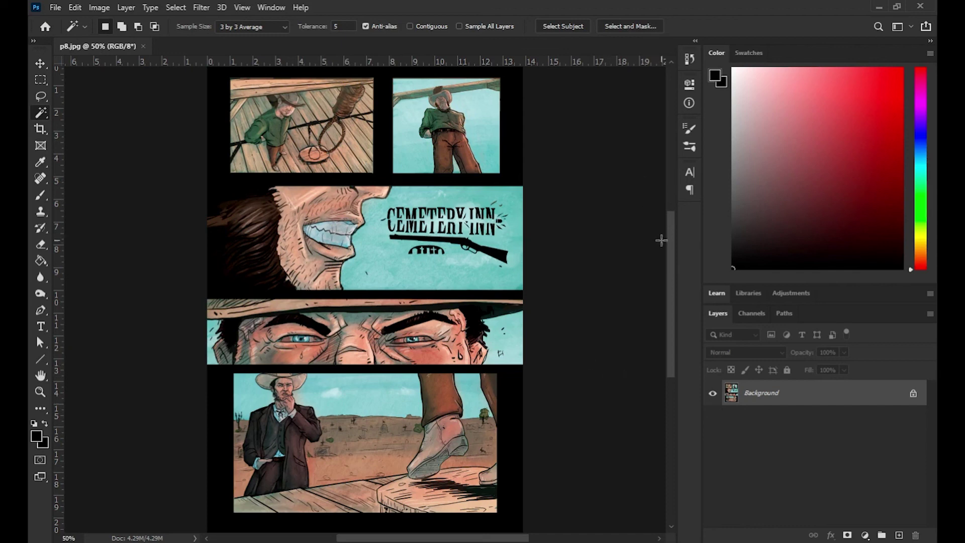
mouse_move(671, 254)
left_mouse_down()
mouse_move(674, 236)
mouse_move(675, 251)
left_mouse_up()
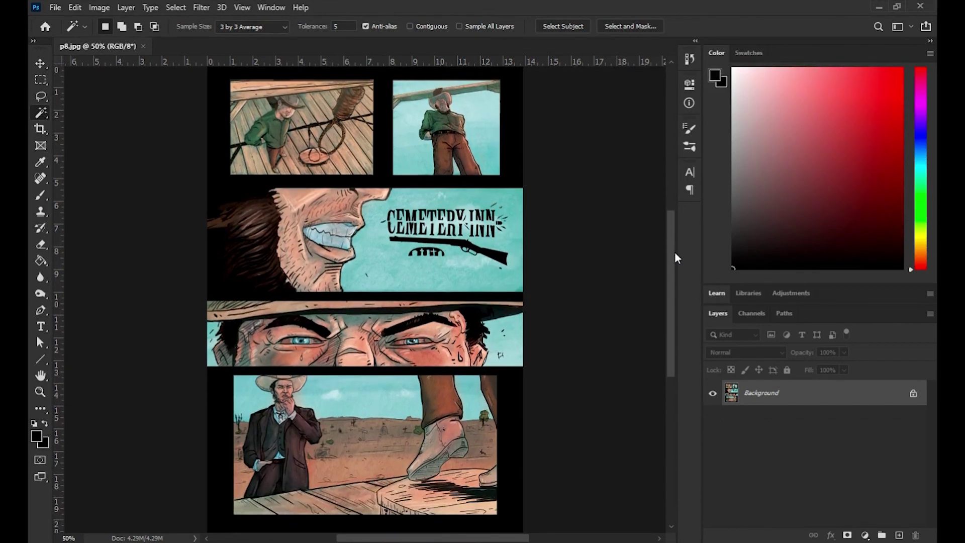